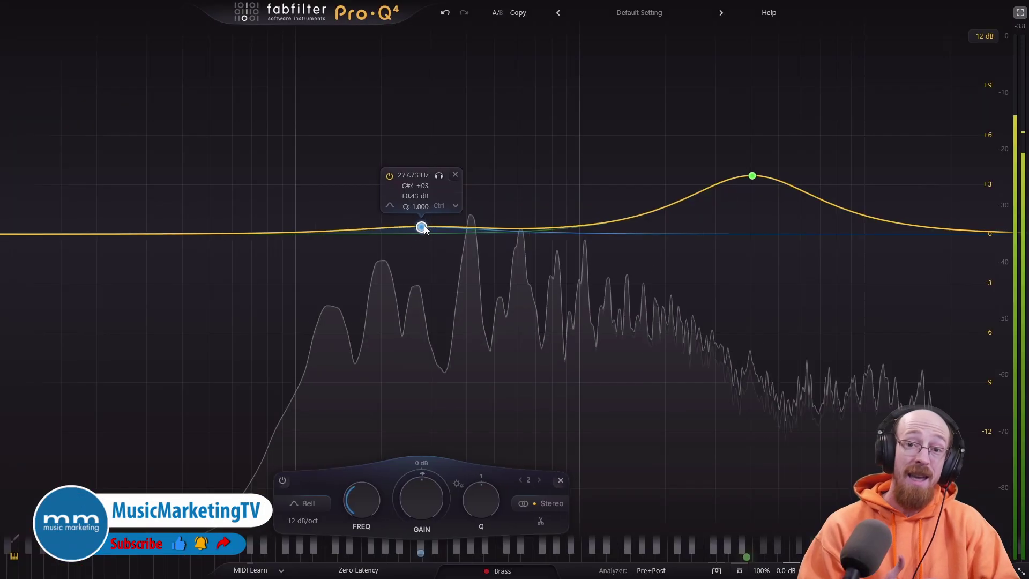
Sketch an EQ curve on the Brass track in the instance list, with a low-end roll-off and a midrange dip
left_click_drag(420, 223, 438, 253)
left_click_drag(430, 478, 416, 551)
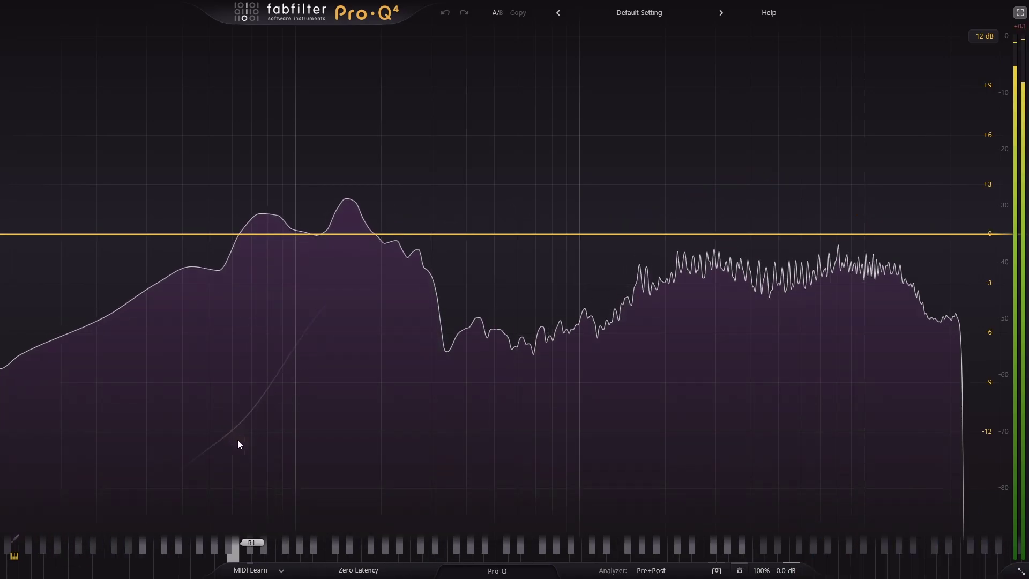
Add a 12 dB/oct low cut near 134 Hz, a high-frequency boost of about 4 dB, a 12.18 dB bell at 1070.9 Hz and a deep low-mid cut
double_click(236, 458)
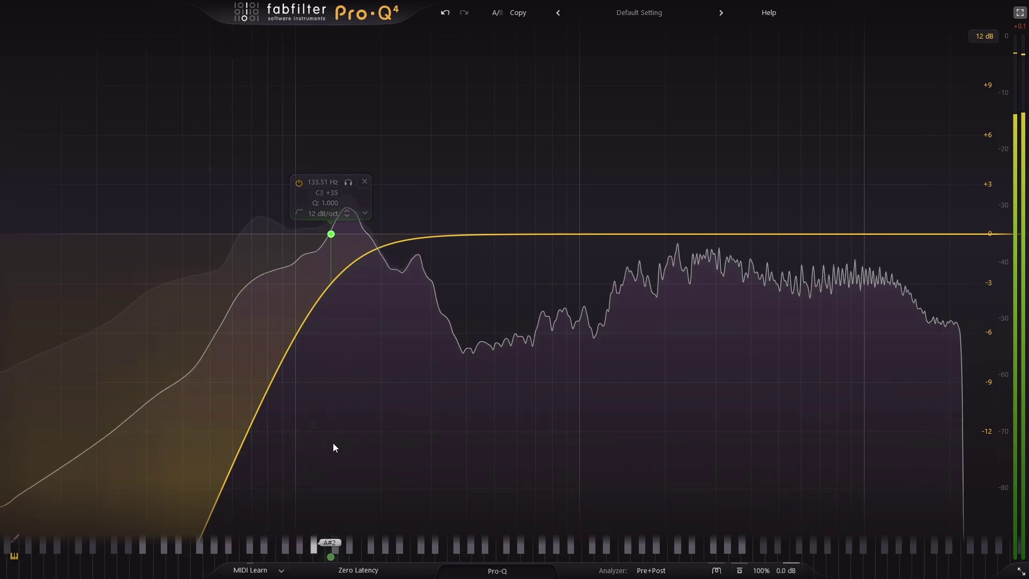
left_click(791, 163)
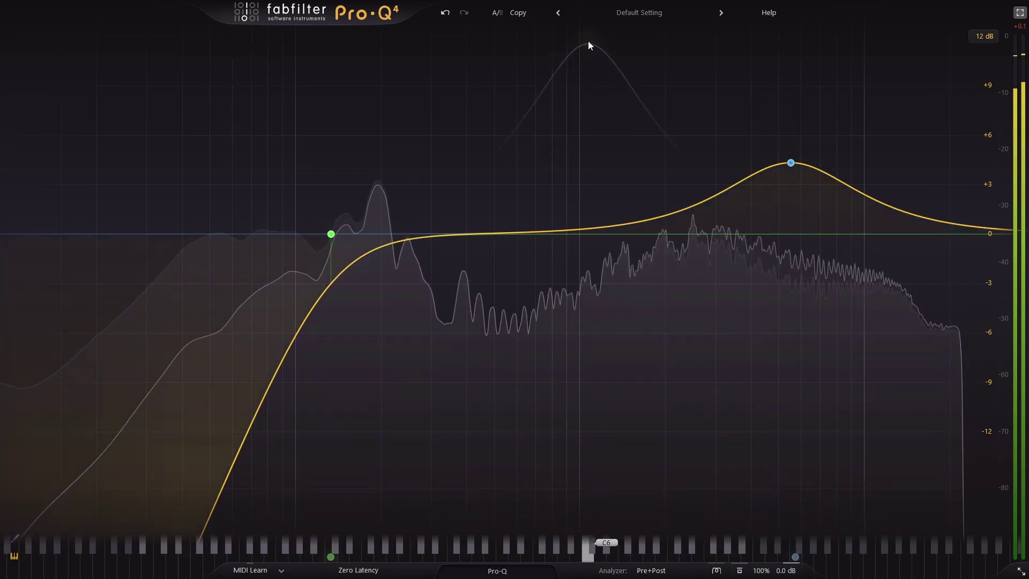
left_click(588, 33)
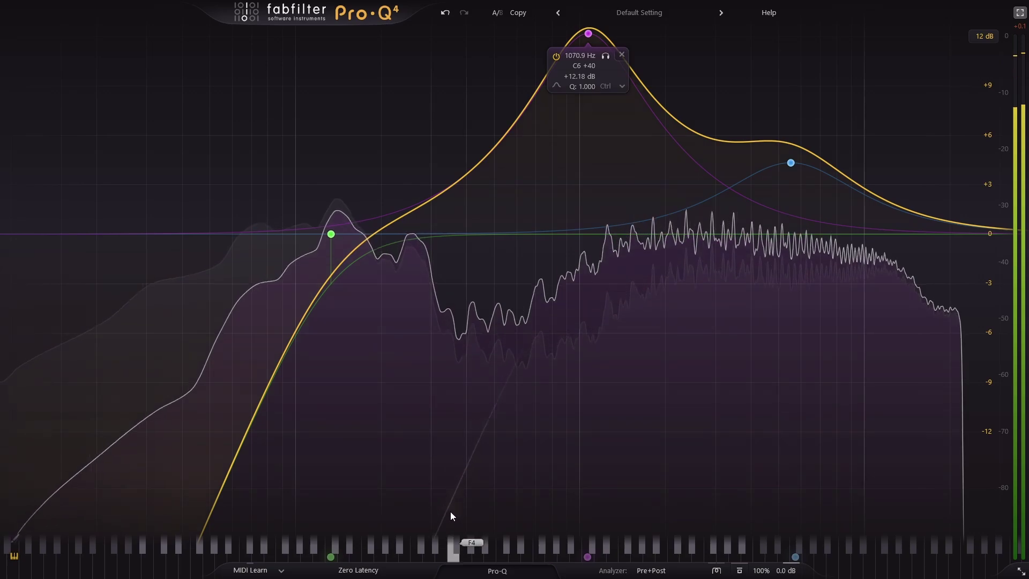
left_click(465, 526)
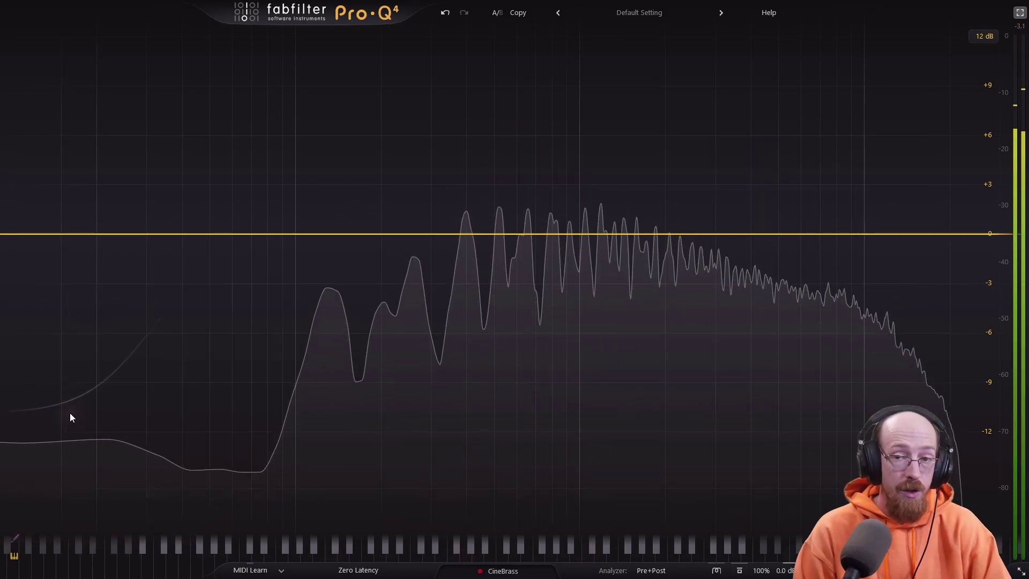
Sketch an EQ curve on CineBrass that lowers the bass to about -10 dB and levels off at 0 dB above
left_click_drag(70, 417, 440, 237)
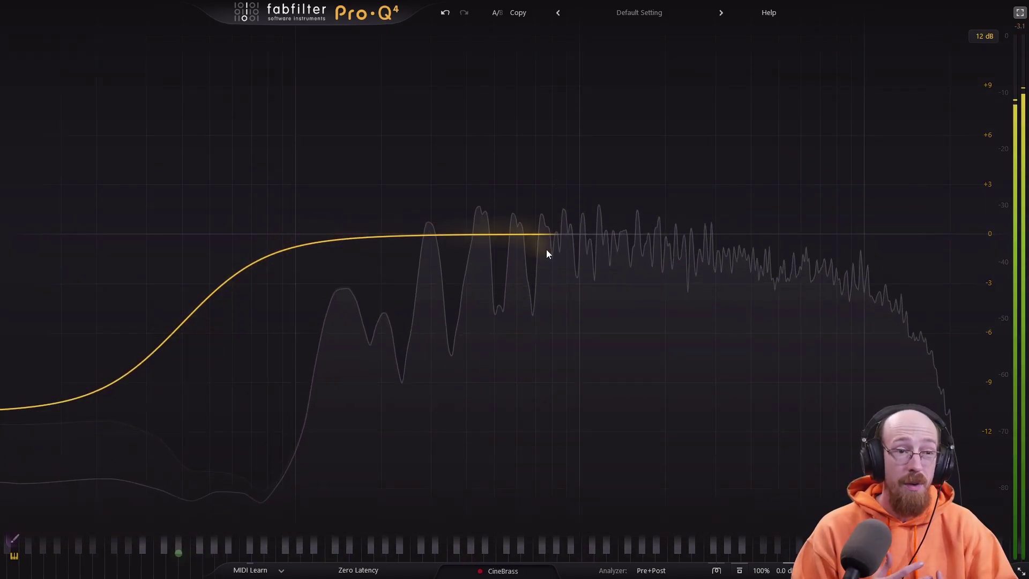
left_click_drag(552, 248, 680, 302)
mouse_move(884, 223)
left_mouse_down()
mouse_move(969, 224)
mouse_move(775, 254)
mouse_move(702, 297)
mouse_move(614, 327)
mouse_move(539, 278)
left_mouse_up()
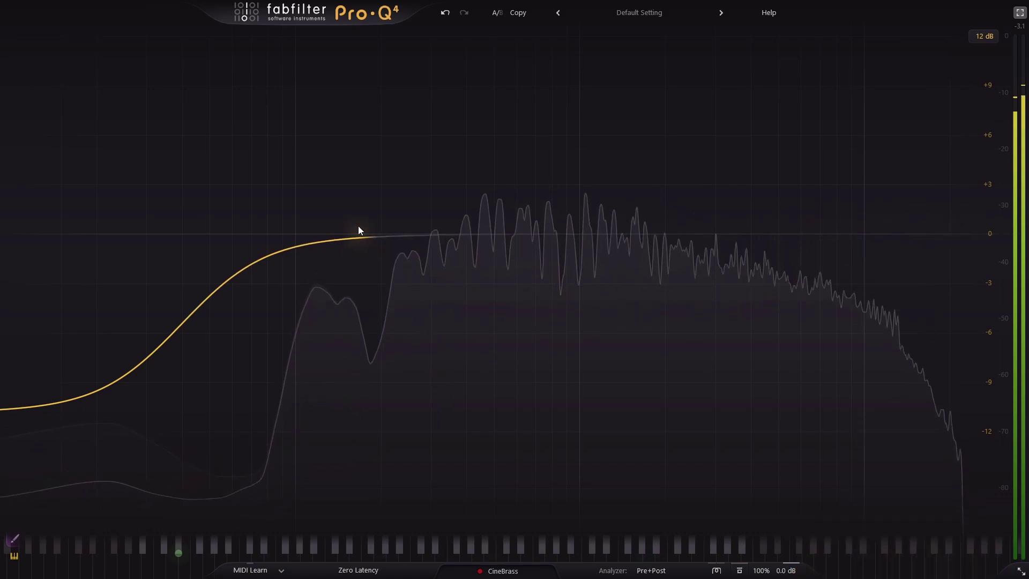
Draw a CineBrass EQ curve with boosted lows, a deep midrange cut and highs raised to about 9 dB
left_click_drag(358, 215, 399, 73)
left_click_drag(530, 237, 607, 381)
mouse_move(894, 223)
left_mouse_down()
mouse_move(761, 241)
mouse_move(619, 374)
mouse_move(470, 256)
mouse_move(248, 225)
mouse_move(178, 281)
mouse_move(86, 300)
mouse_move(53, 193)
mouse_move(70, 61)
mouse_move(345, 149)
mouse_move(479, 289)
mouse_move(500, 429)
left_mouse_up()
mouse_move(571, 298)
left_mouse_down()
mouse_move(607, 116)
mouse_move(658, 153)
mouse_move(712, 386)
mouse_move(796, 328)
mouse_move(834, 220)
mouse_move(934, 235)
left_mouse_up()
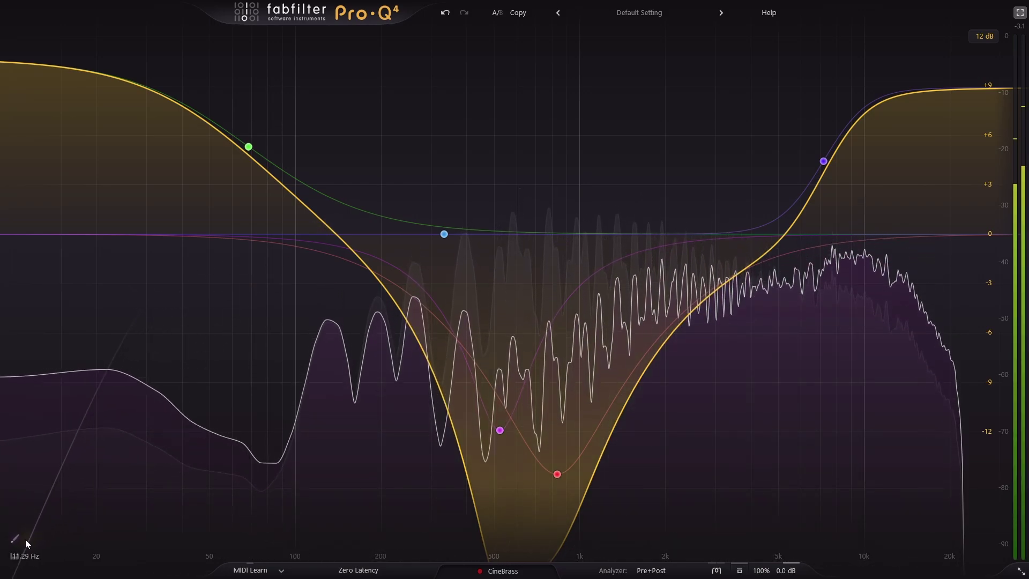
Sketch a new CineBrass curve with lows at about -6 dB, a gentle 200 Hz bump and a wide -5 dB dip near 1.2 kHz
left_click(13, 538)
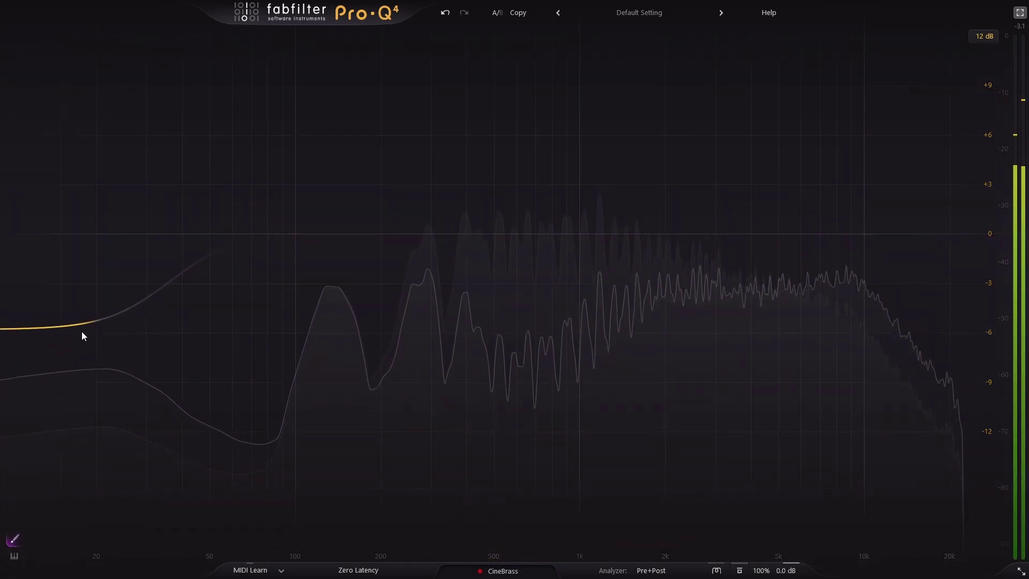
mouse_move(82, 332)
left_mouse_down()
mouse_move(269, 217)
mouse_move(447, 212)
mouse_move(556, 301)
mouse_move(671, 321)
mouse_move(959, 235)
left_mouse_up()
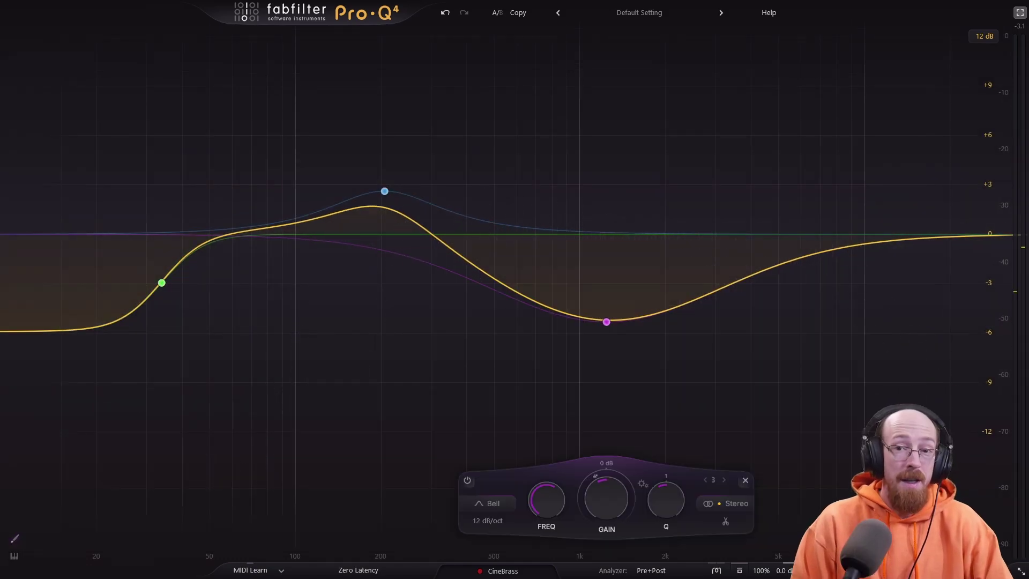
Play the song and try slopes of 25.6, 61.5 and 18 dB/oct on the wide bell cut near 1.2 kHz
key("space")
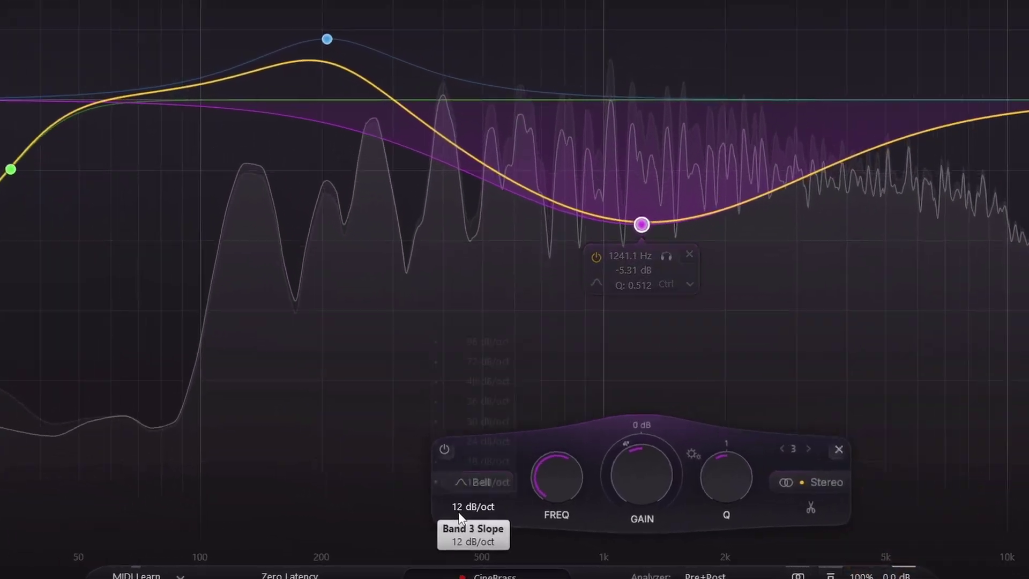
left_click_drag(475, 519, 500, 487)
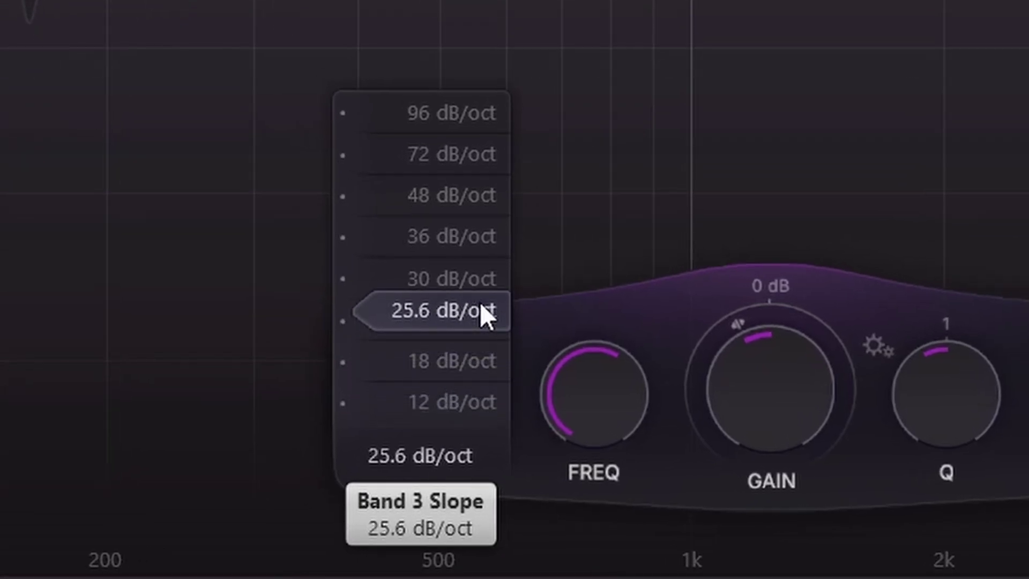
left_click_drag(480, 304, 481, 154)
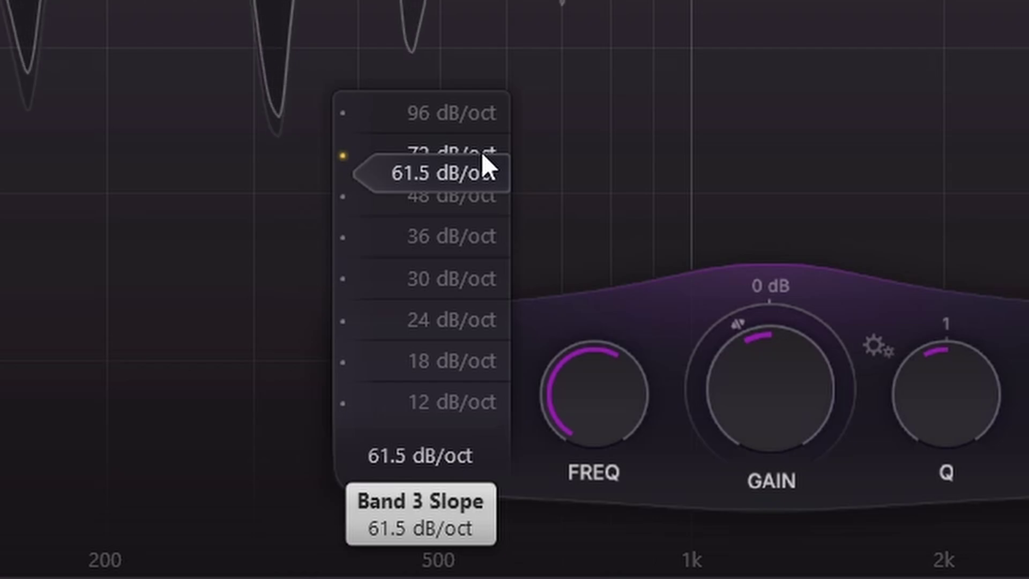
left_click(458, 461)
left_click(471, 418)
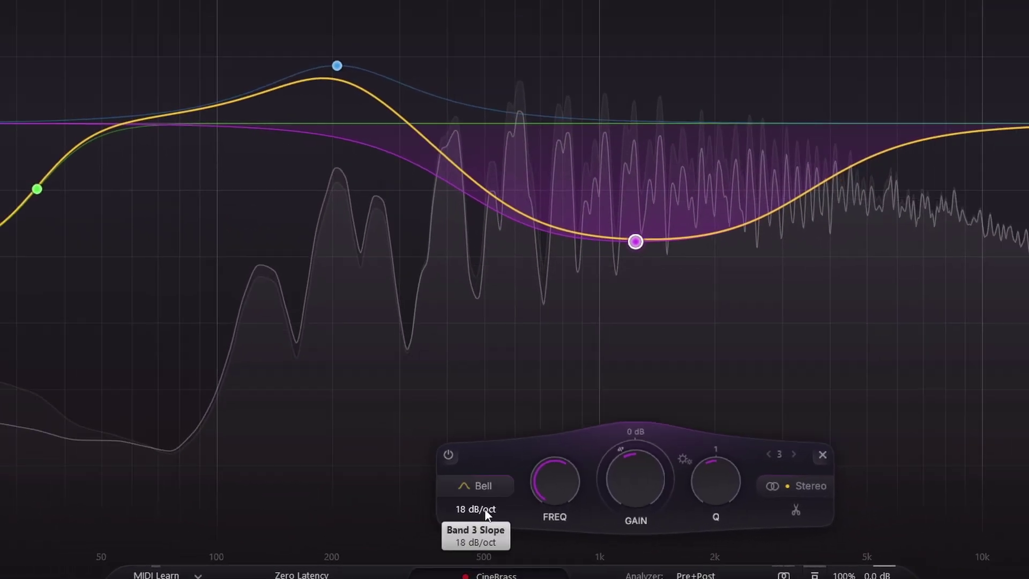
left_click(485, 513)
left_click(485, 506)
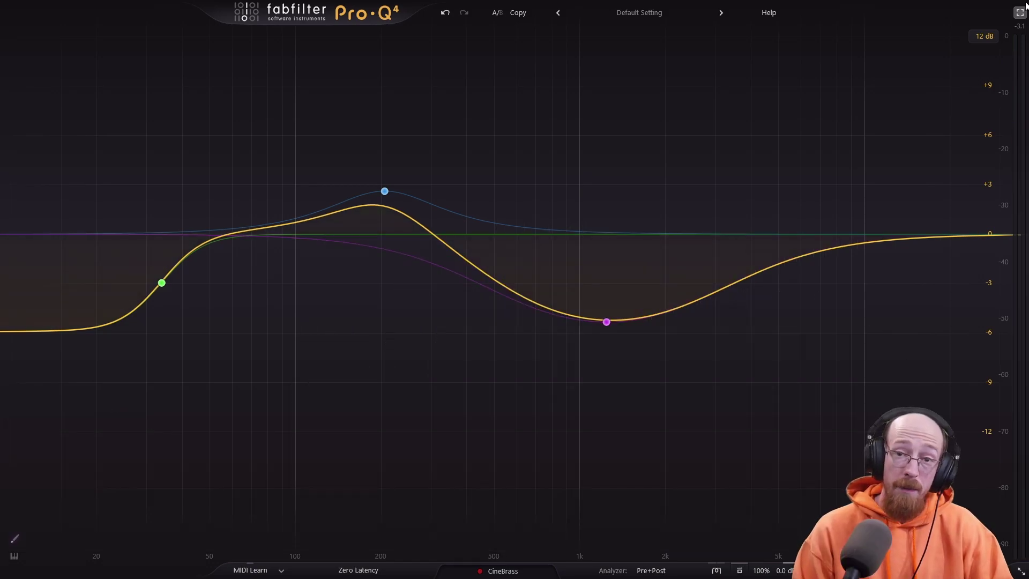
Resume playback and adjust the 206 Hz bell to about 160 Hz with about 0.83 dB gain and a Q near 1.12
key("space")
mouse_move(385, 191)
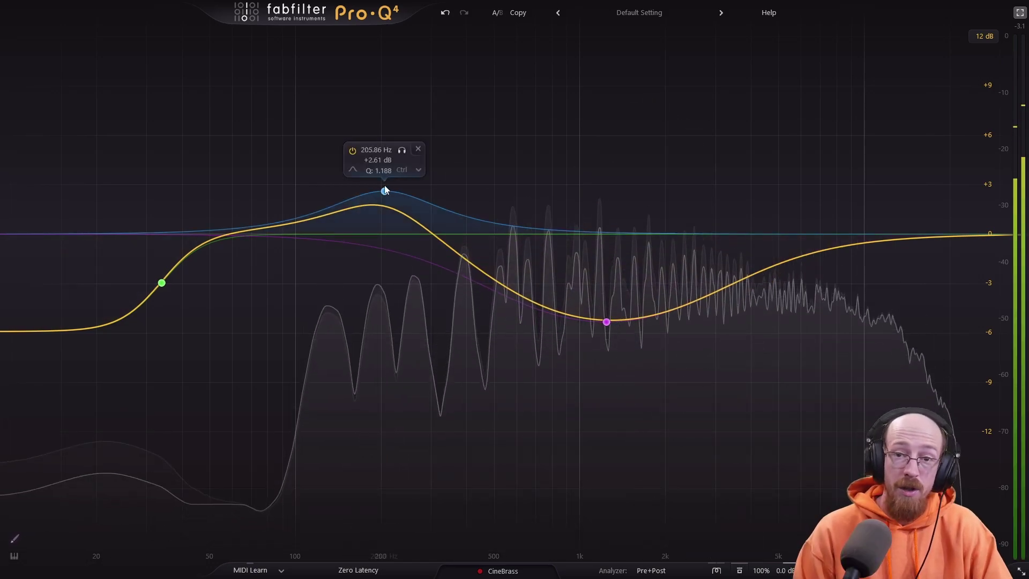
left_click_drag(378, 158, 378, 159)
scroll(377, 161, "up", 10)
scroll(378, 160, "down", 20)
scroll(377, 163, "up", 12)
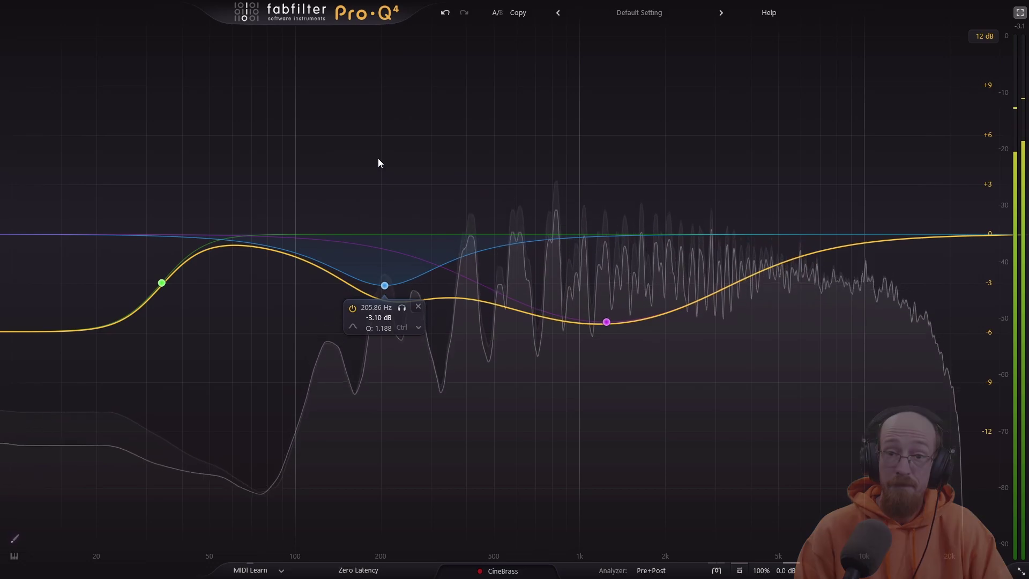
left_click_drag(368, 182, 368, 182)
scroll(368, 181, "down", 18)
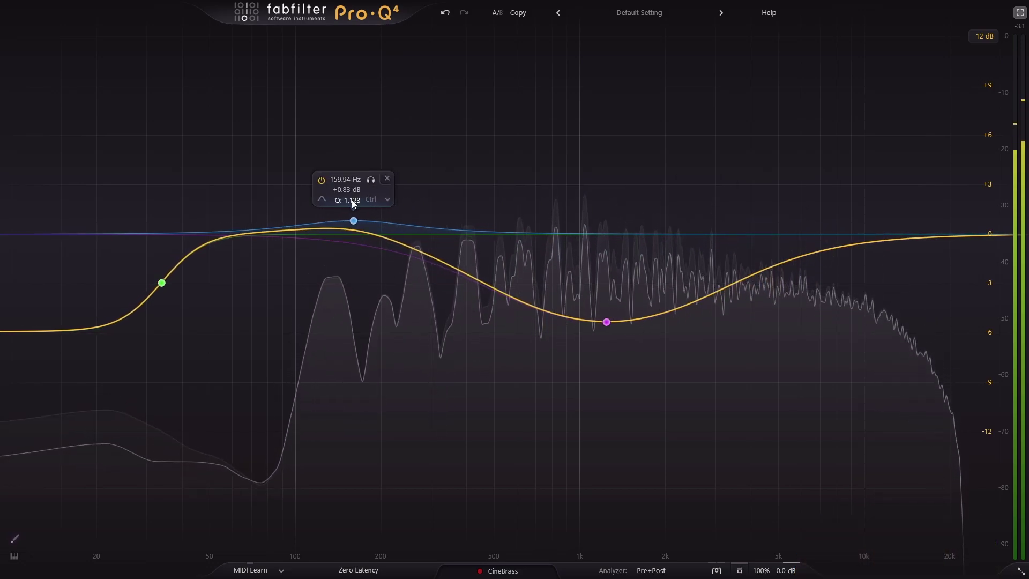
scroll(351, 199, "up", 3)
scroll(352, 200, "down", 1)
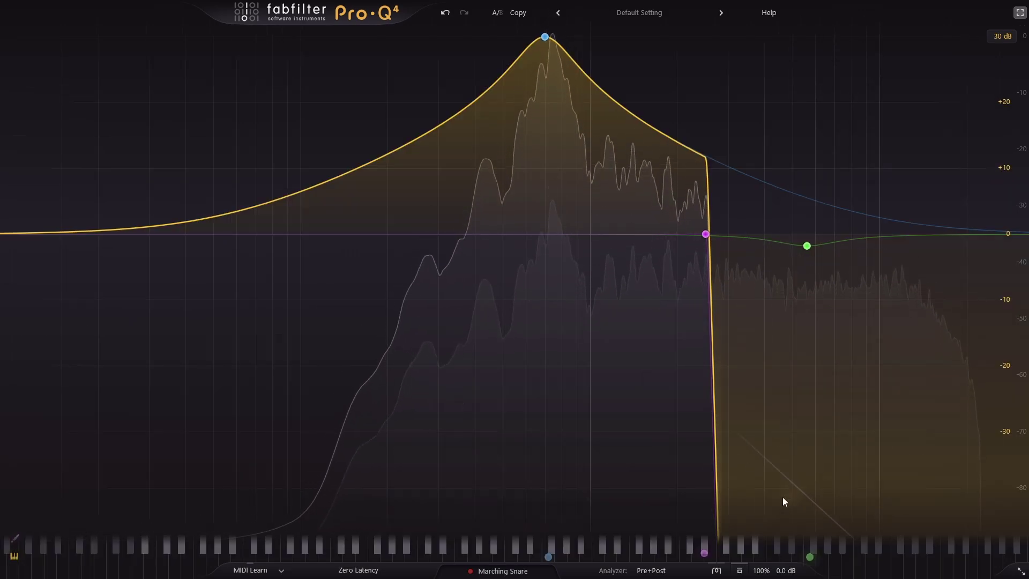
Try the Subtle character mode on the Marching Snare EQ and switch it to Warm
left_click(719, 572)
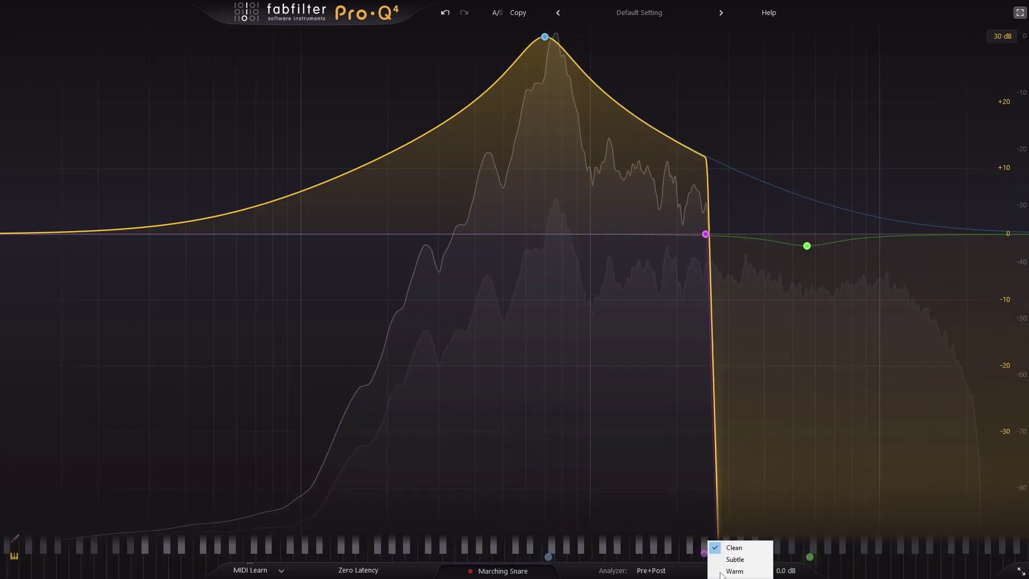
left_click(744, 556)
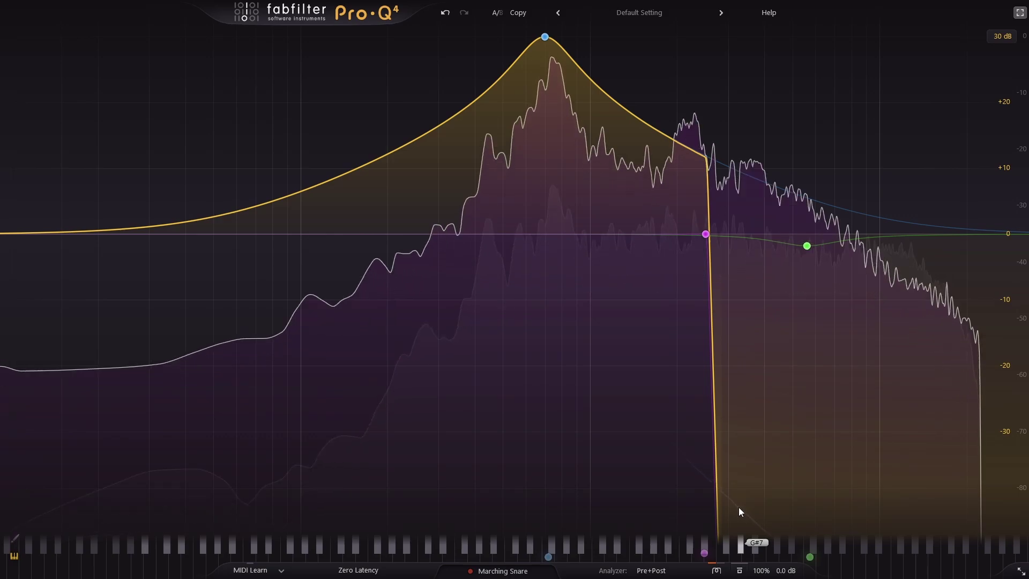
left_click(718, 571)
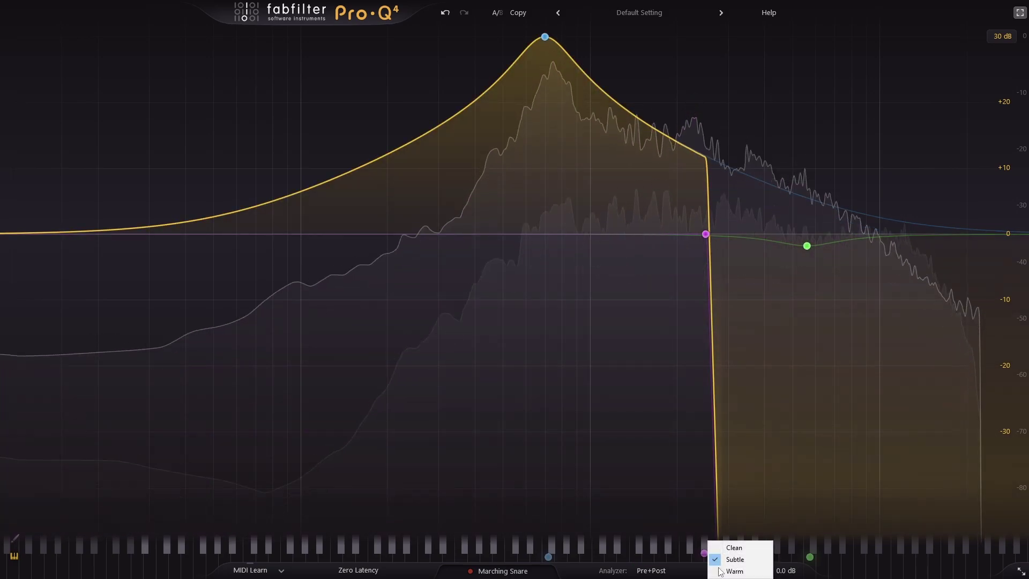
left_click(733, 569)
Play the audio through the Insert 1 EQ, audition the Subtle saturation mode and return the character to Clean
left_click_drag(762, 486, 724, 551)
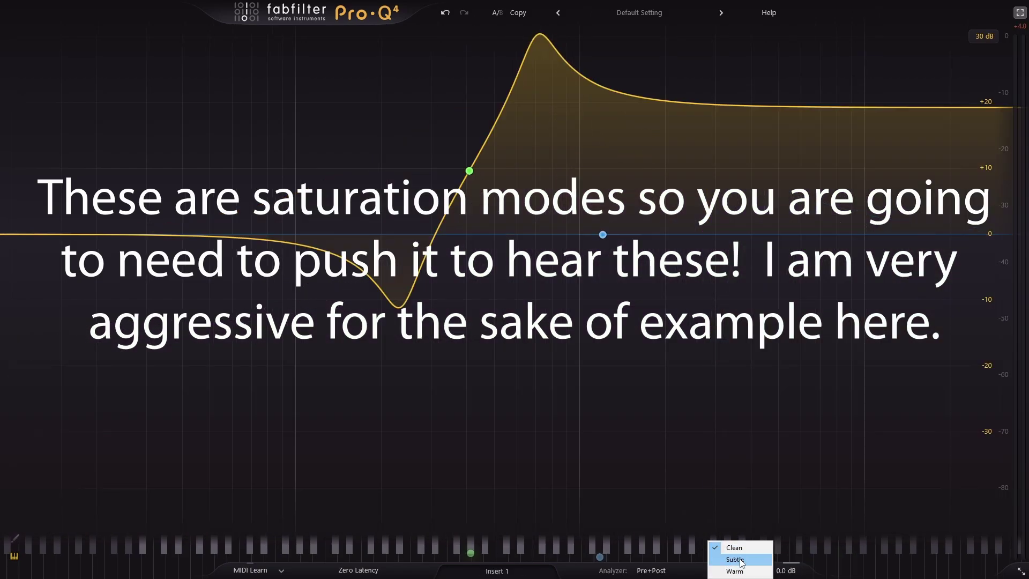
left_click(897, 13)
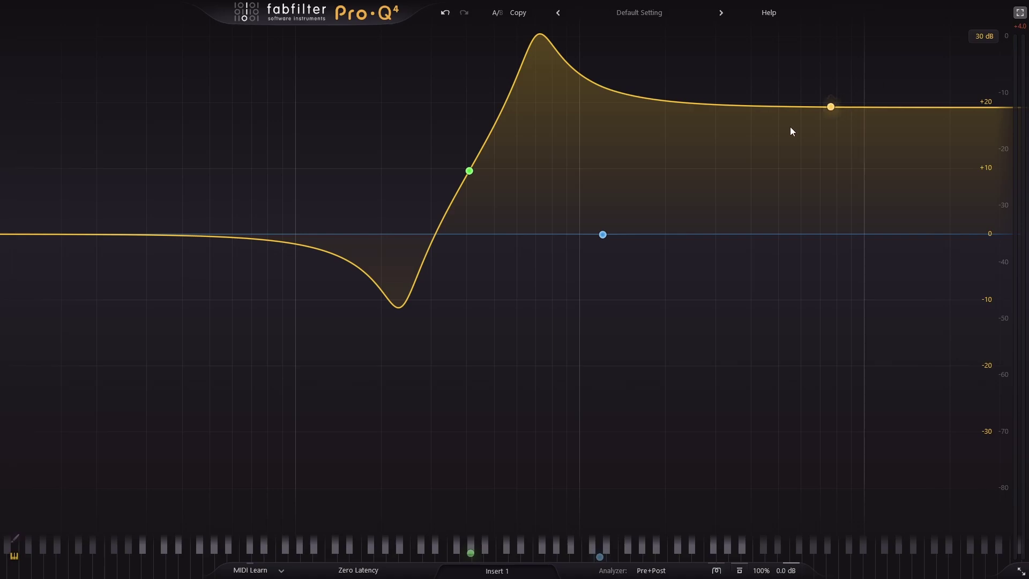
key("space")
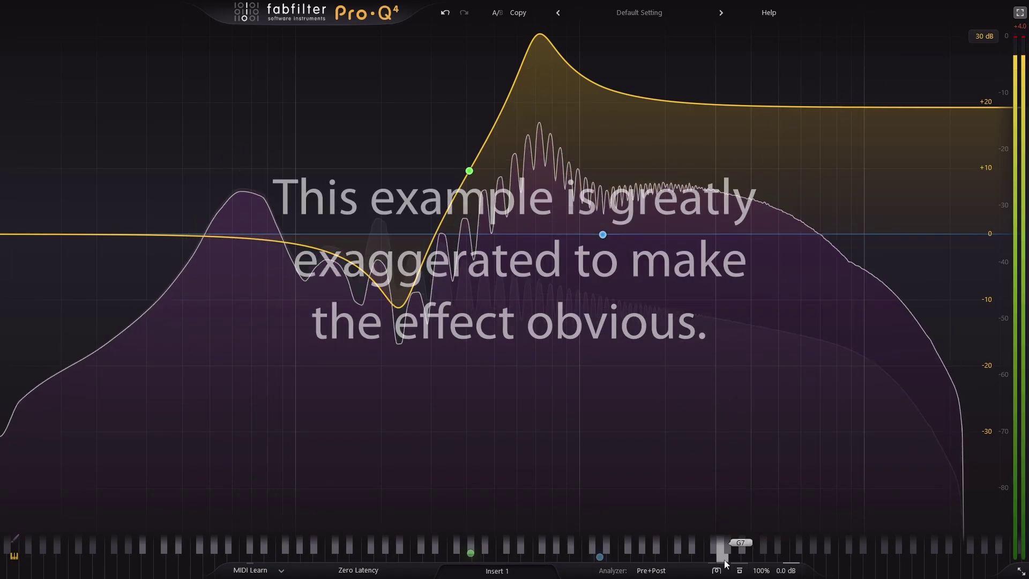
left_click(718, 569)
left_click(736, 561)
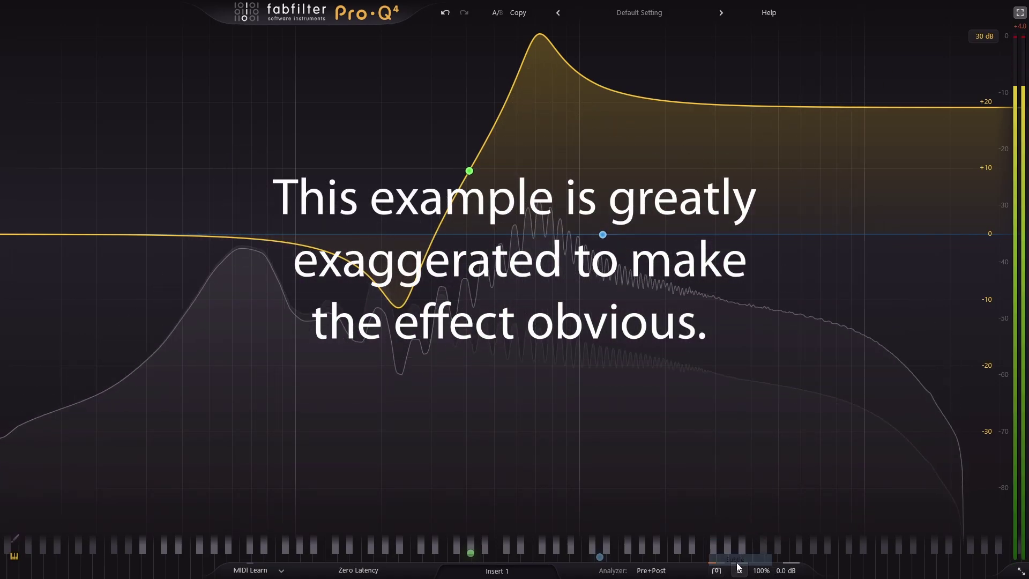
left_click(718, 570)
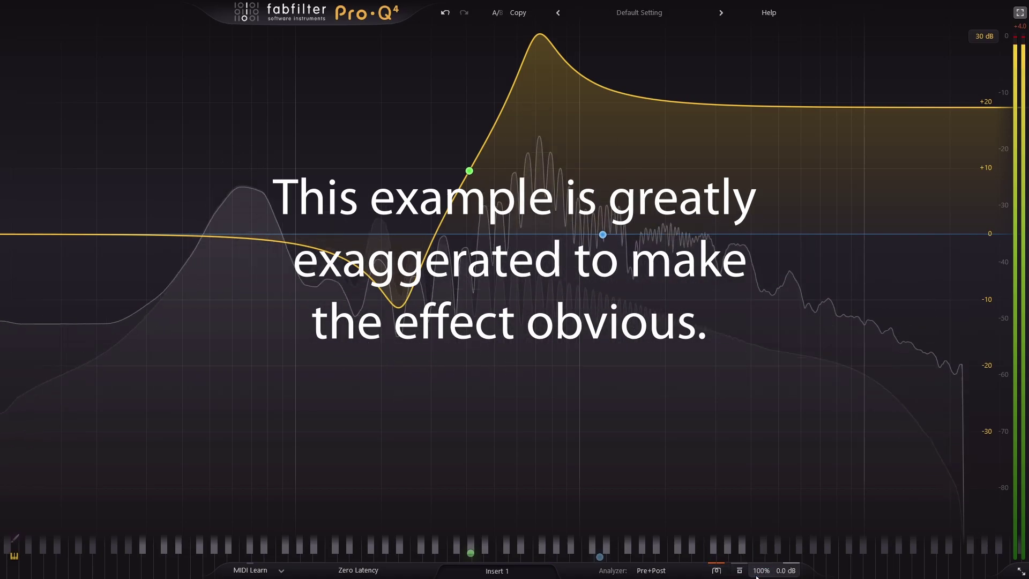
left_click(718, 570)
left_click(728, 551)
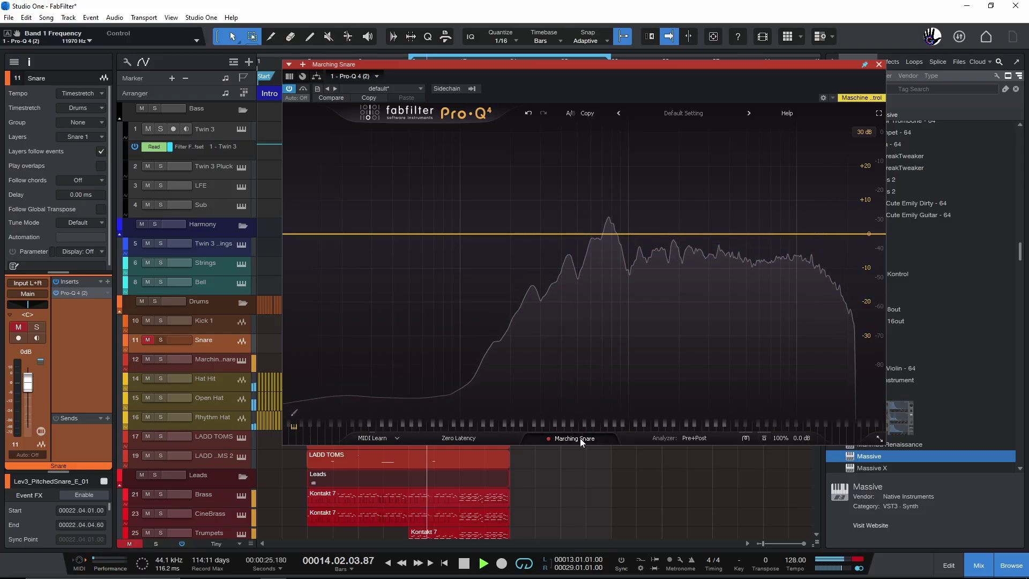
Open the list of all EQ instances from the Marching Snare plug-in and expand it to full screen
left_click(580, 438)
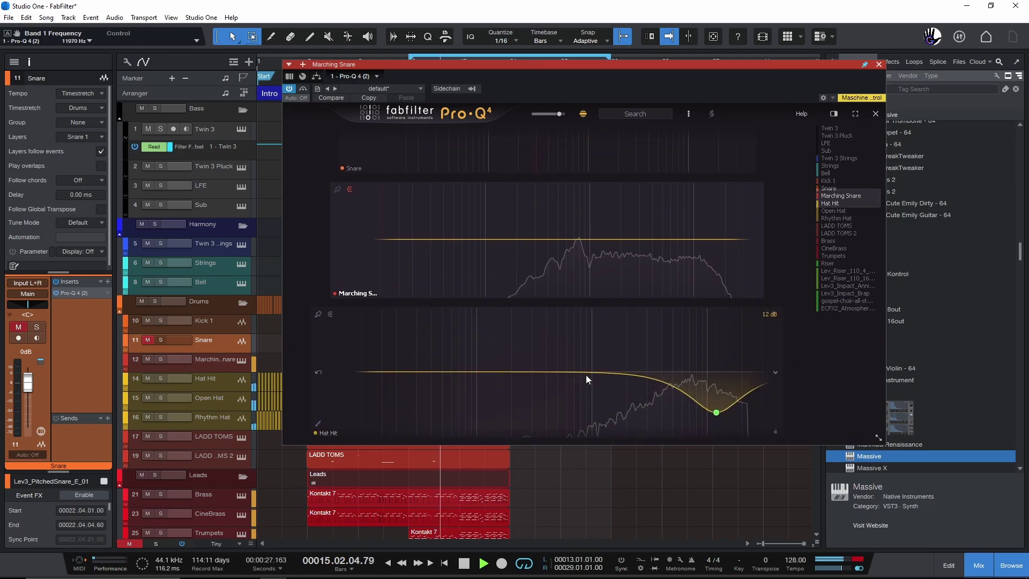
scroll(589, 348, "up", 2)
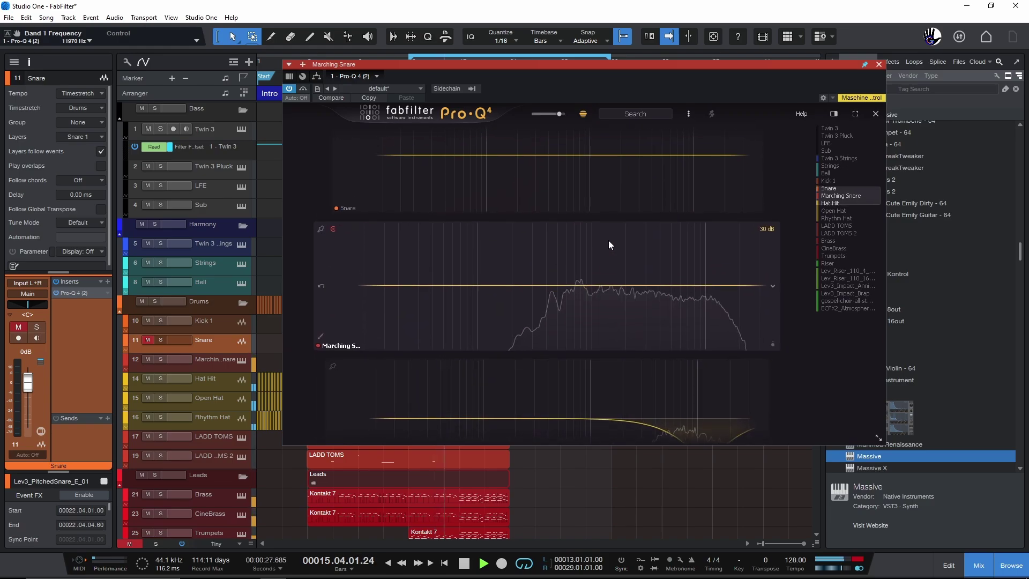
left_click(855, 113)
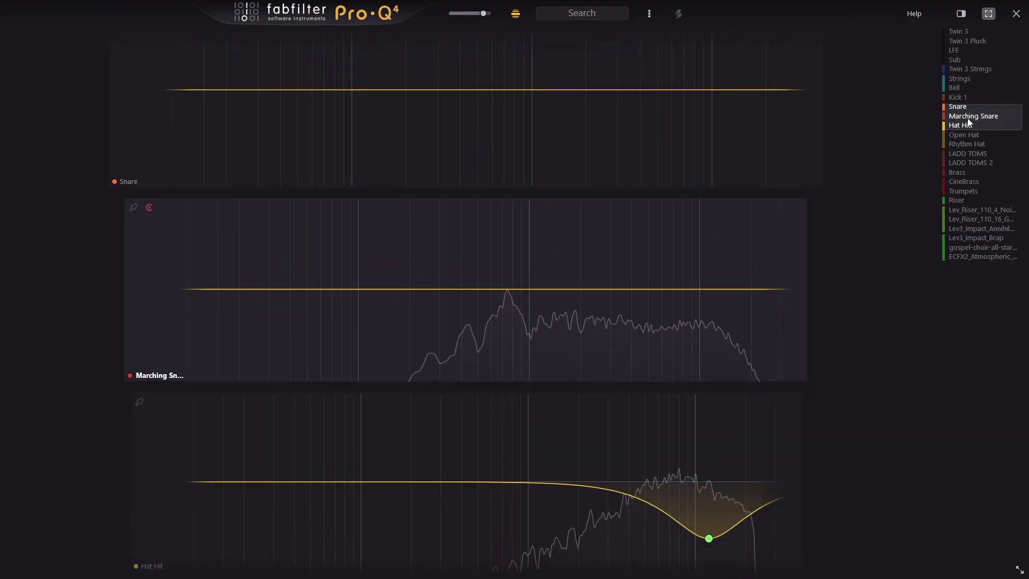
Browse the tracks in the instance list, shrink the instance displays to the smallest size and bring Hat Hit into focus
left_click(970, 158)
left_click(972, 200)
left_click_drag(975, 221, 978, 143)
left_click_drag(484, 15, 445, 11)
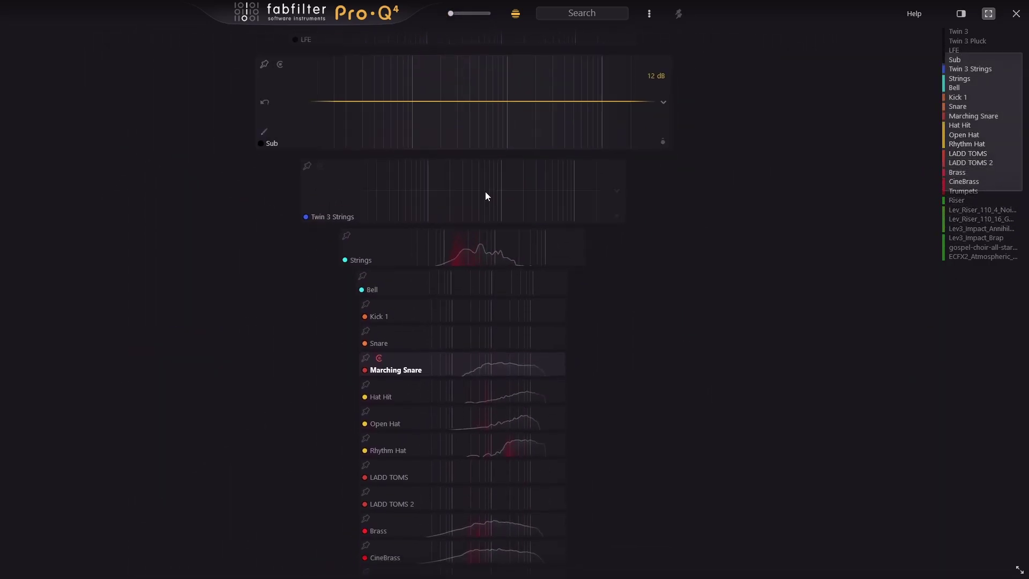
scroll(493, 284, "down", 5)
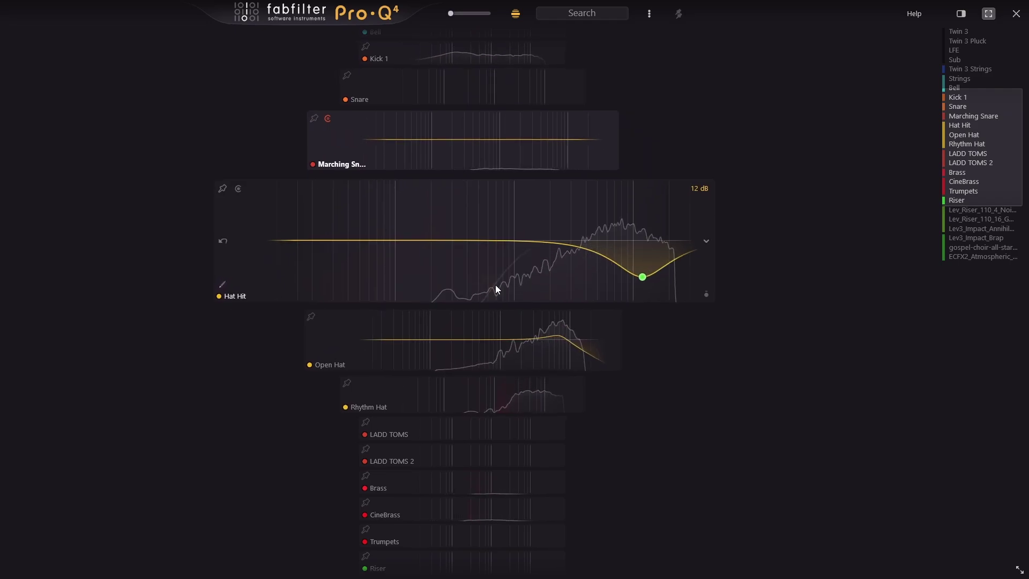
Turn the Hat Hit bell into a boost and set the Open Hat's high cut to about 6041 Hz with a Q of 2.294
mouse_move(642, 276)
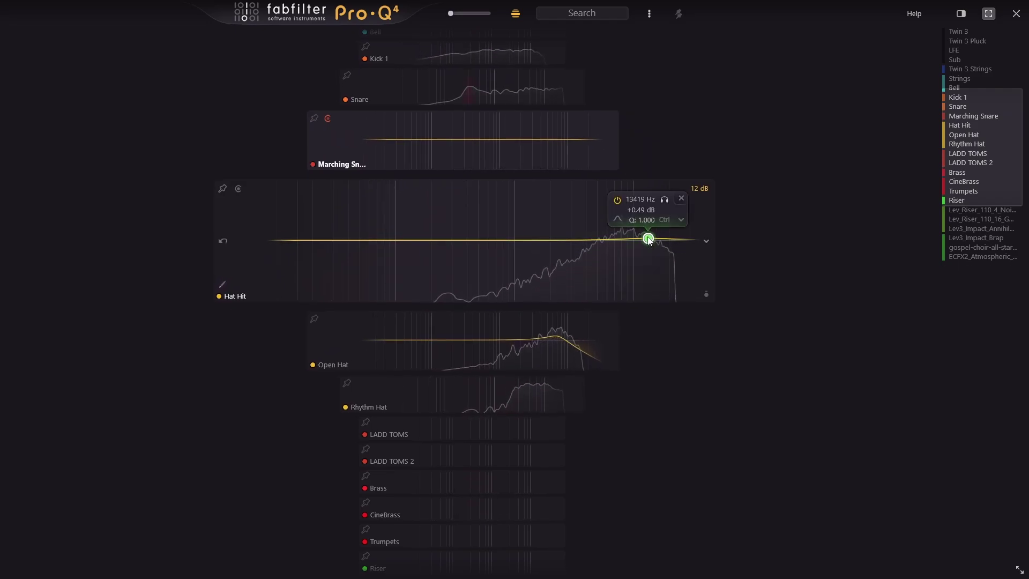
left_click(555, 334)
left_click_drag(612, 235, 602, 237)
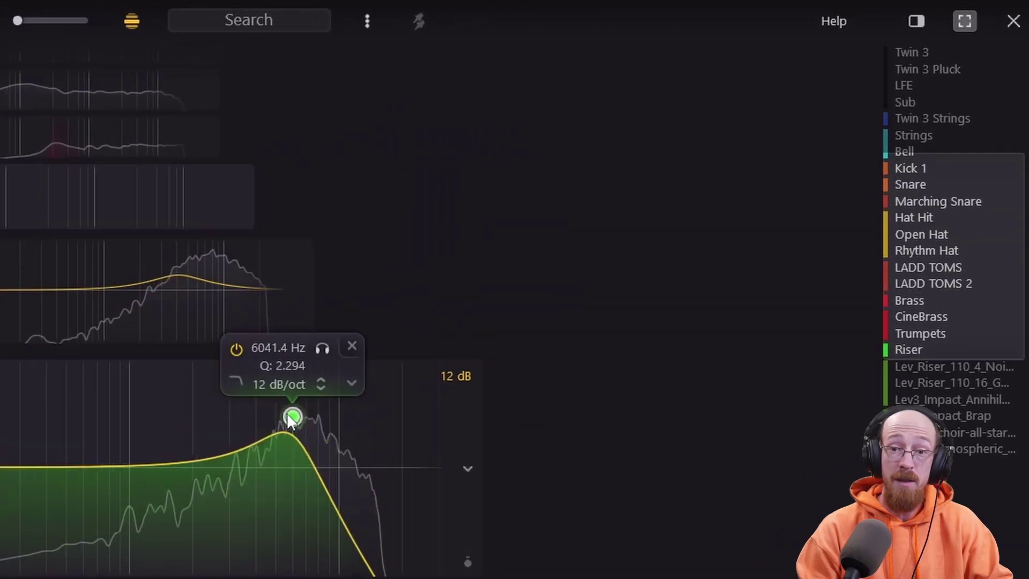
Lower the Open Hat's high cut to about 4333.1 Hz with a Q of 2.366
left_click_drag(288, 419, 261, 418)
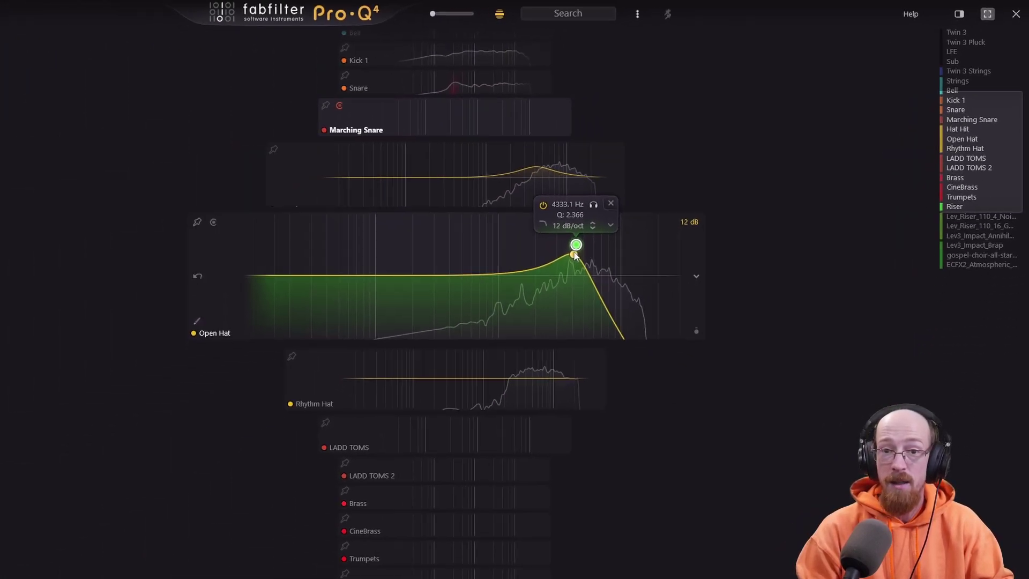
Filter the instance list by "twin", look over the Twin 3 EQ and clear the search
type("twin")
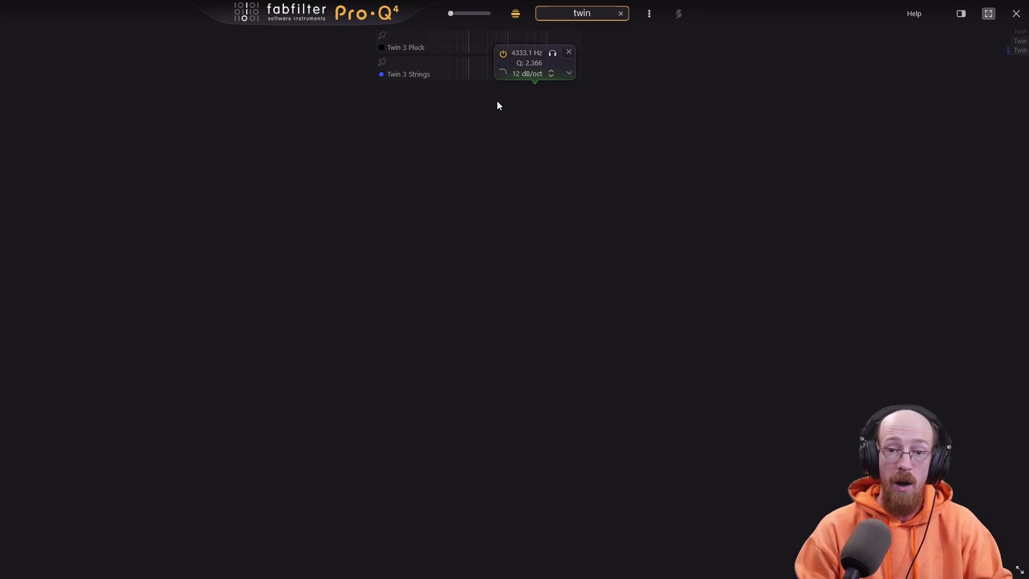
scroll(495, 98, "up", 3)
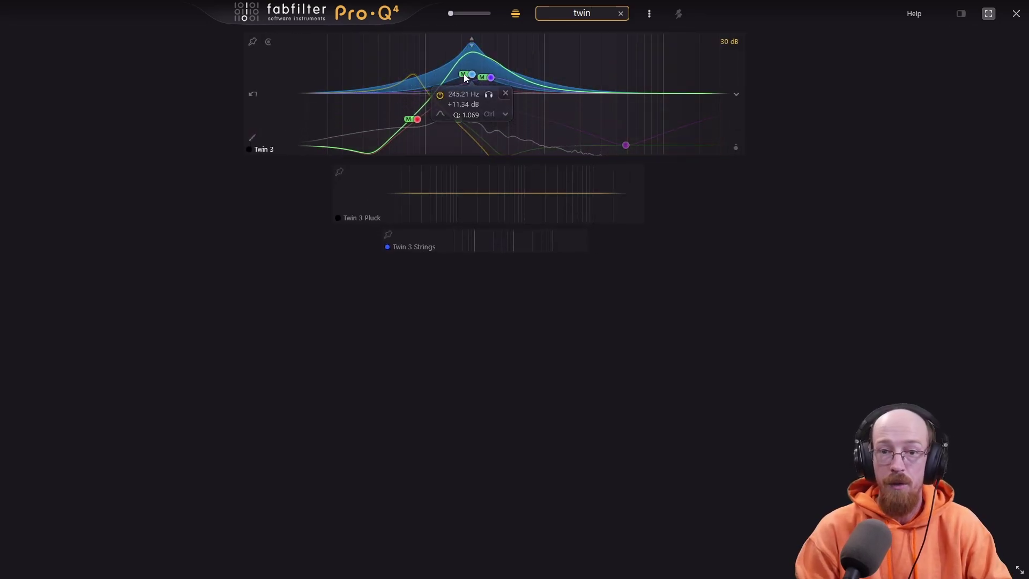
mouse_move(495, 181)
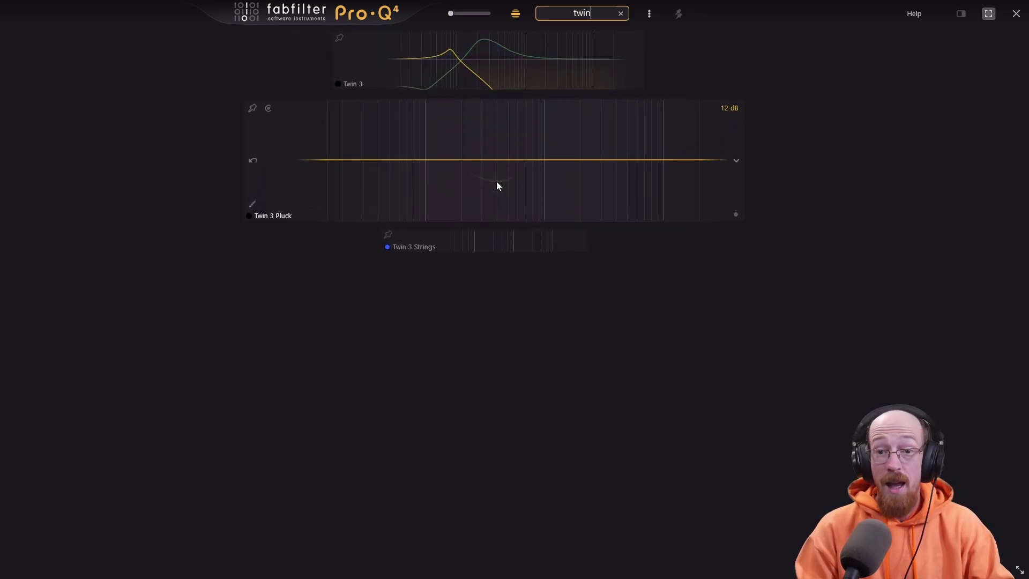
left_click(621, 14)
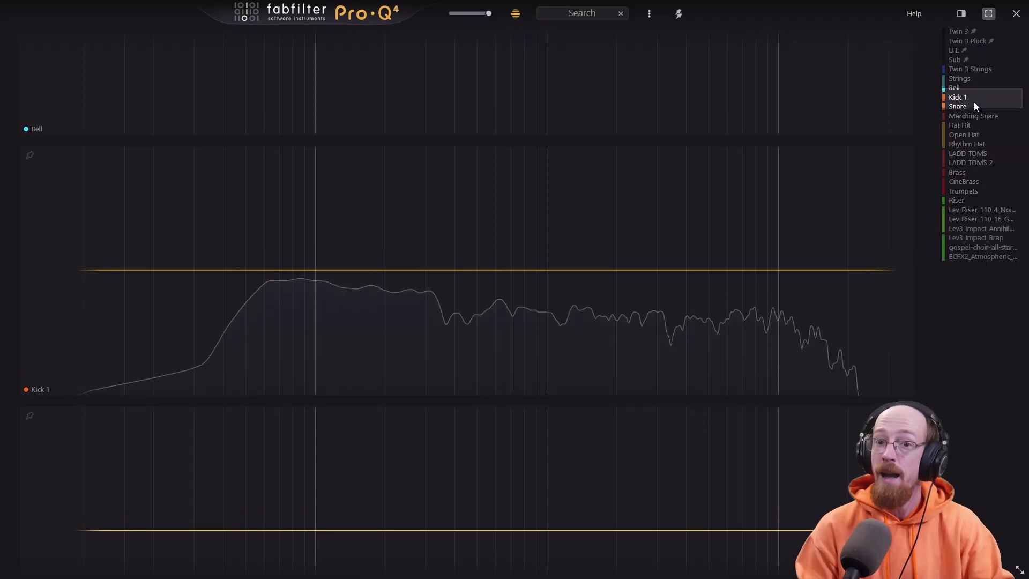
Pin the tracks with colors similar to Hat Hit and show only the pinned instances at a smaller display size
left_click_drag(973, 102, 979, 133)
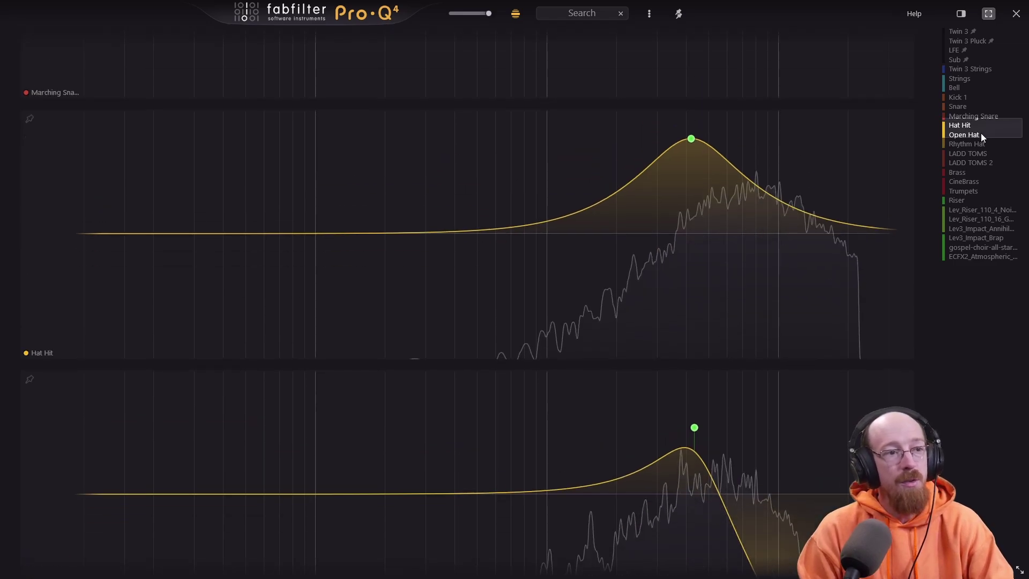
left_click(906, 235)
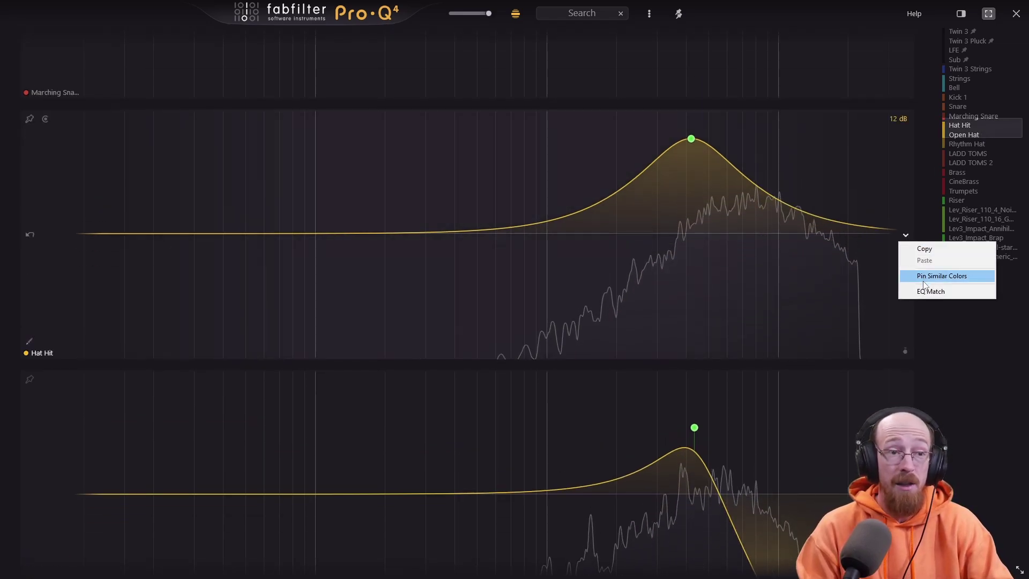
left_click(959, 277)
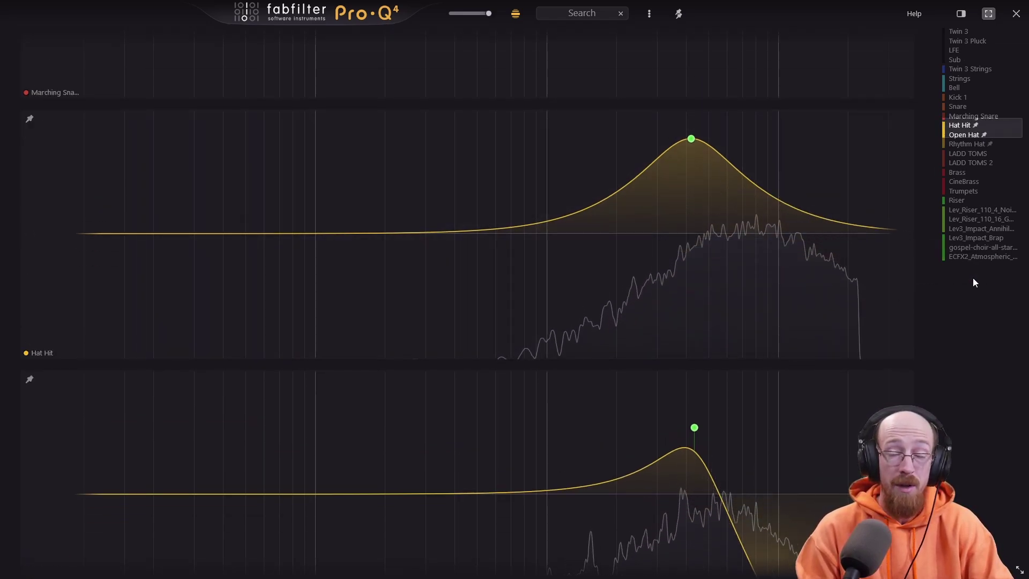
left_click(678, 13)
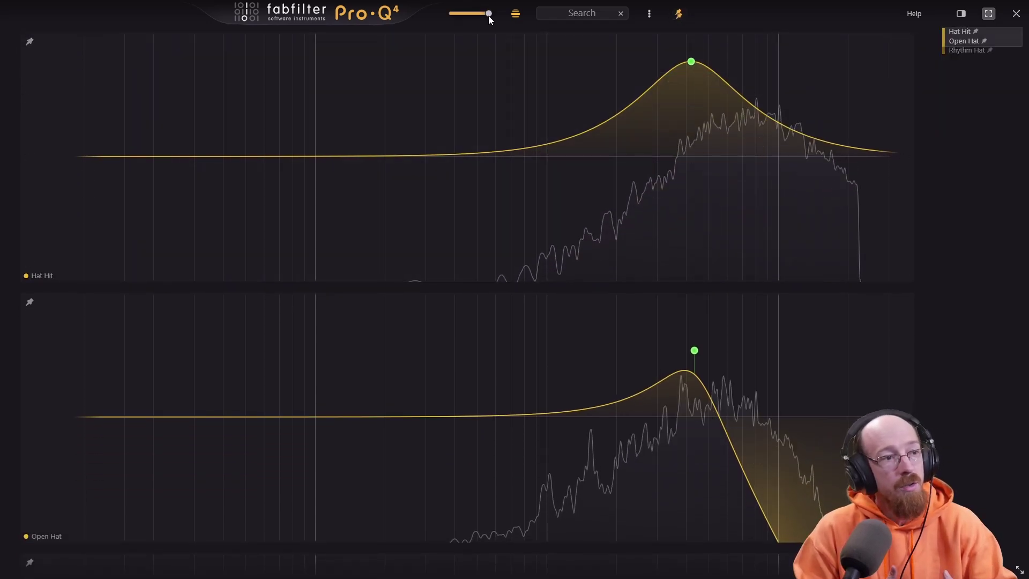
left_click_drag(487, 14, 469, 15)
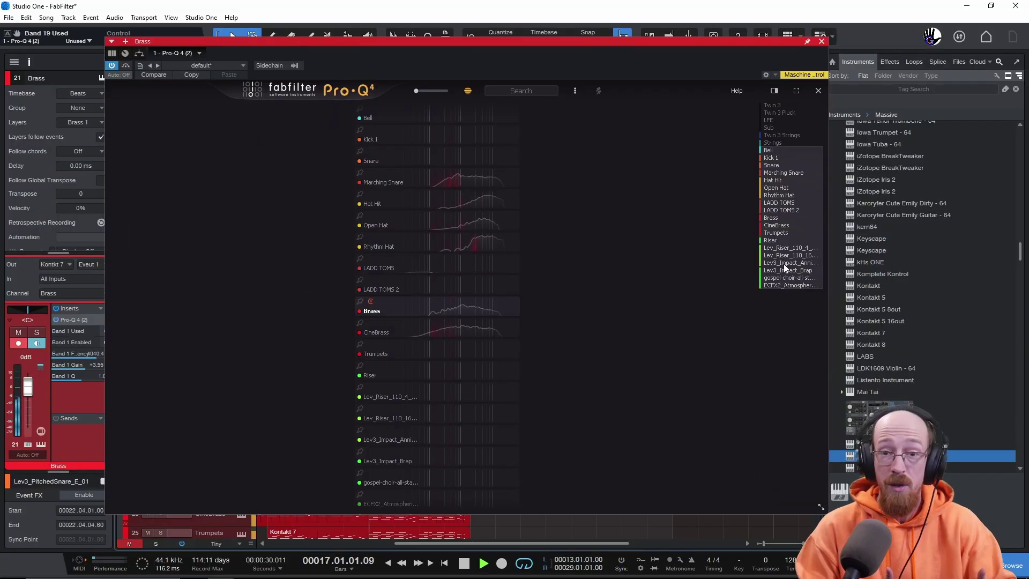
Match the Rhythm Hat's EQ to the Lev3_Crash_10.wav reference, adjusting the number of bands before finishing the match
left_click_drag(738, 266, 453, 247)
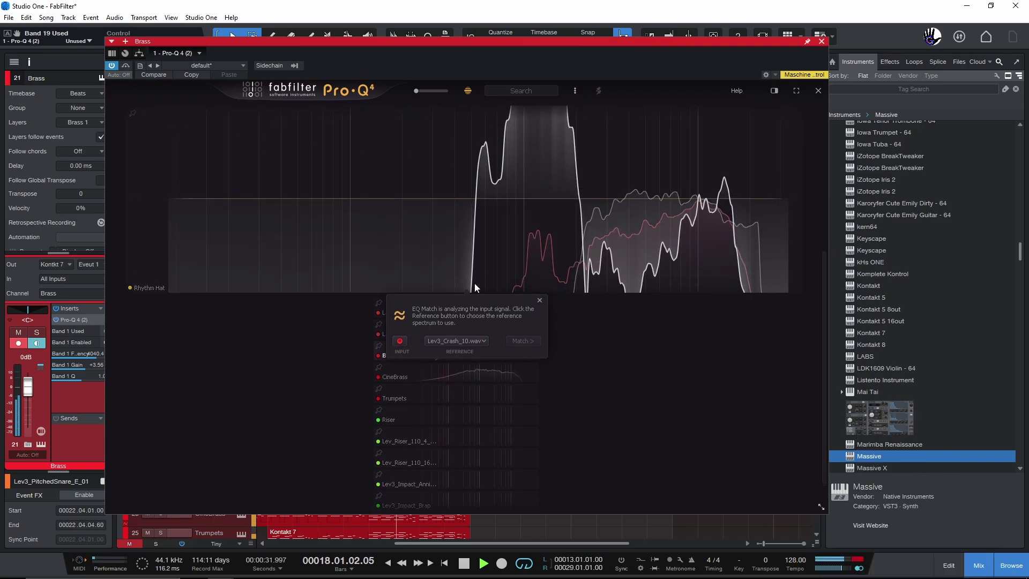
left_click(517, 340)
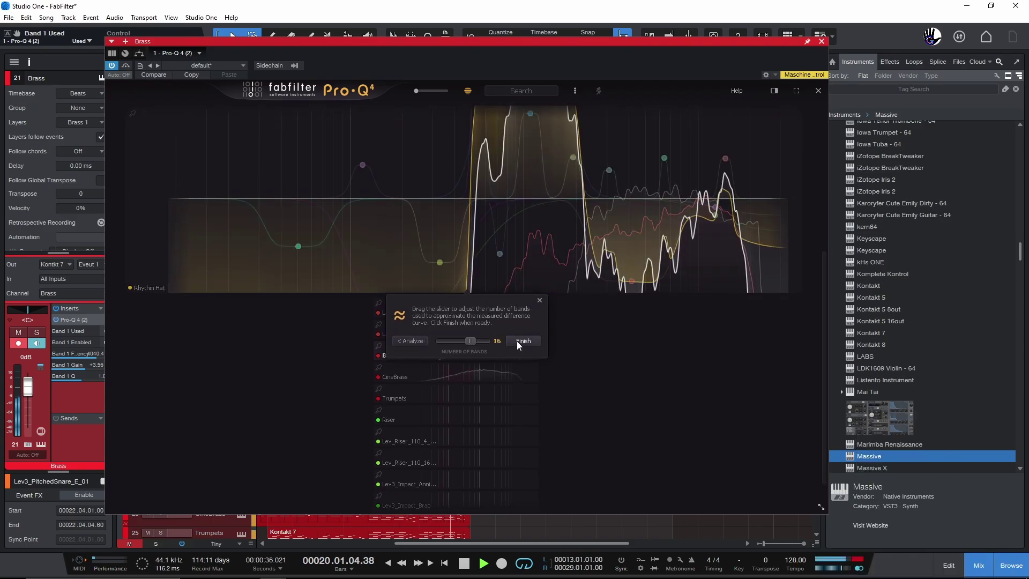
left_click_drag(477, 340, 526, 342)
left_click(527, 342)
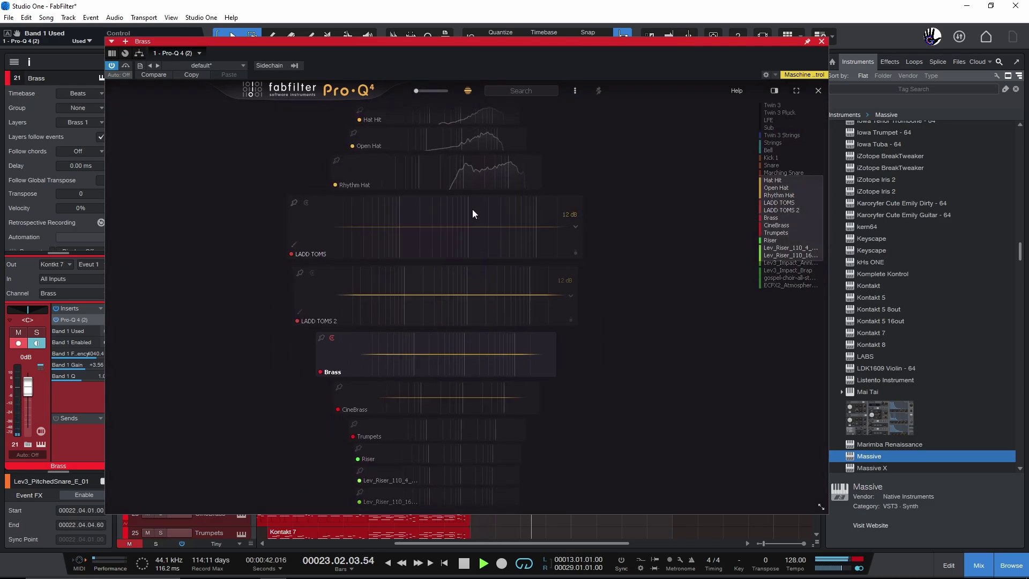
Bring the pinned Rhythm Hat instance into view and start EQ Match for it
mouse_move(474, 200)
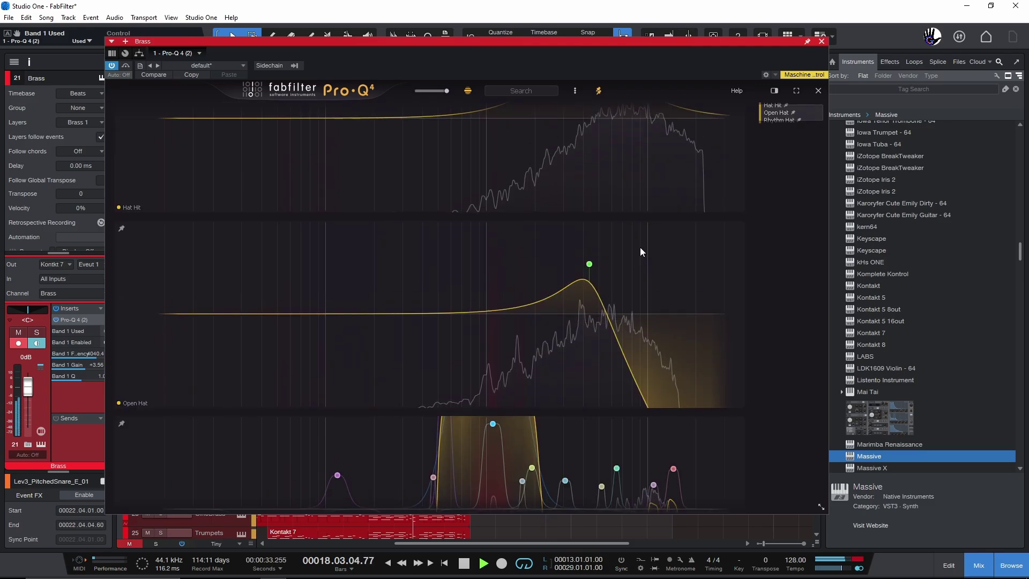
scroll(639, 249, "down", 2)
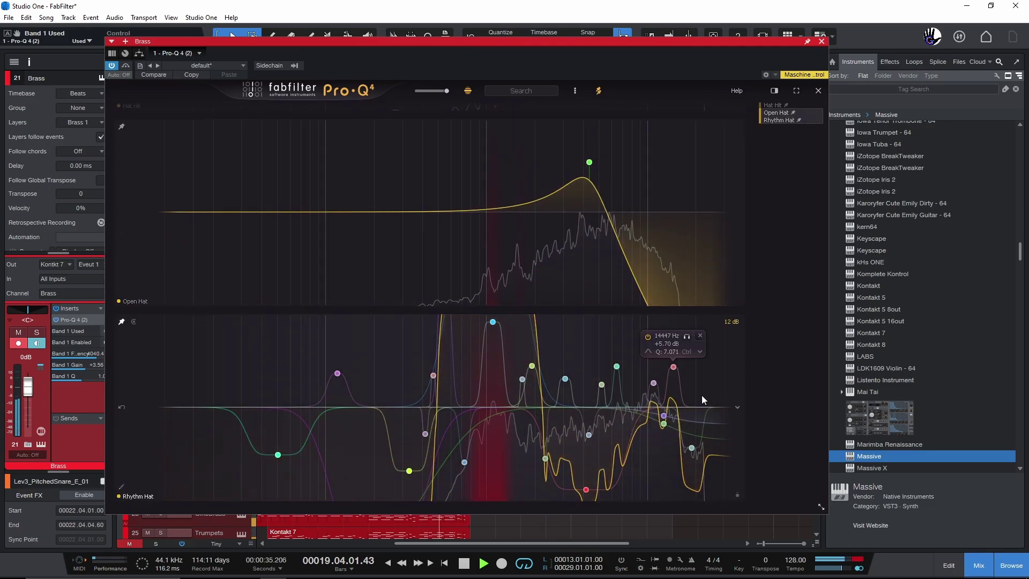
left_click(737, 409)
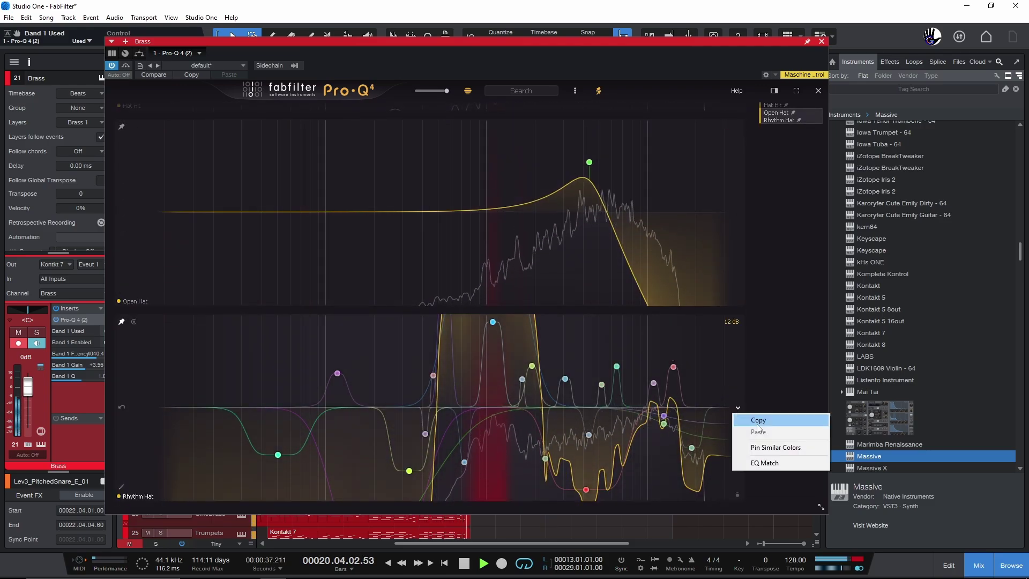
left_click(769, 462)
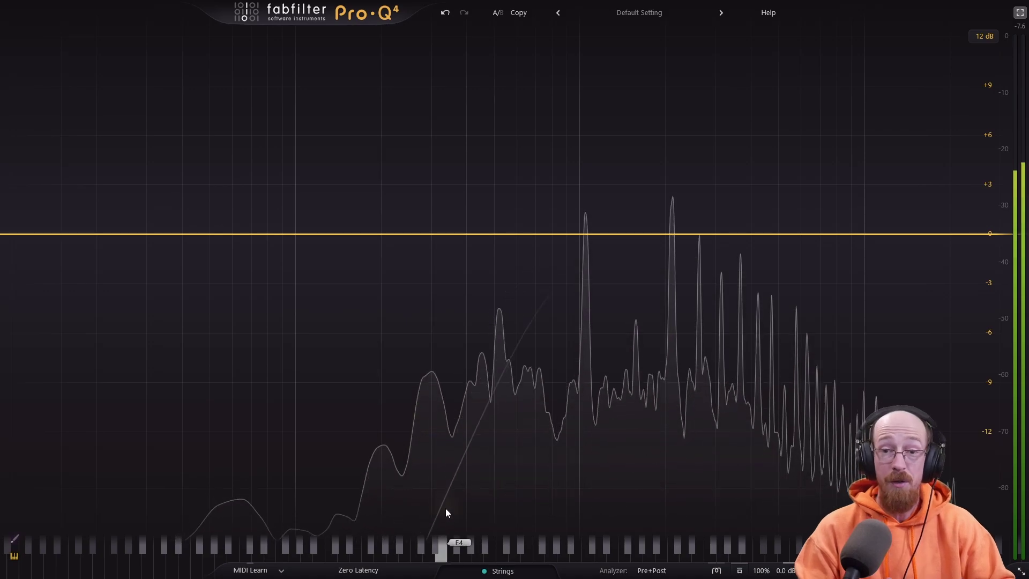
Sketch a low cut on the Strings EQ that rises to 0 dB, with its node near 1 kHz
left_click(473, 448)
left_click_drag(471, 448, 873, 247)
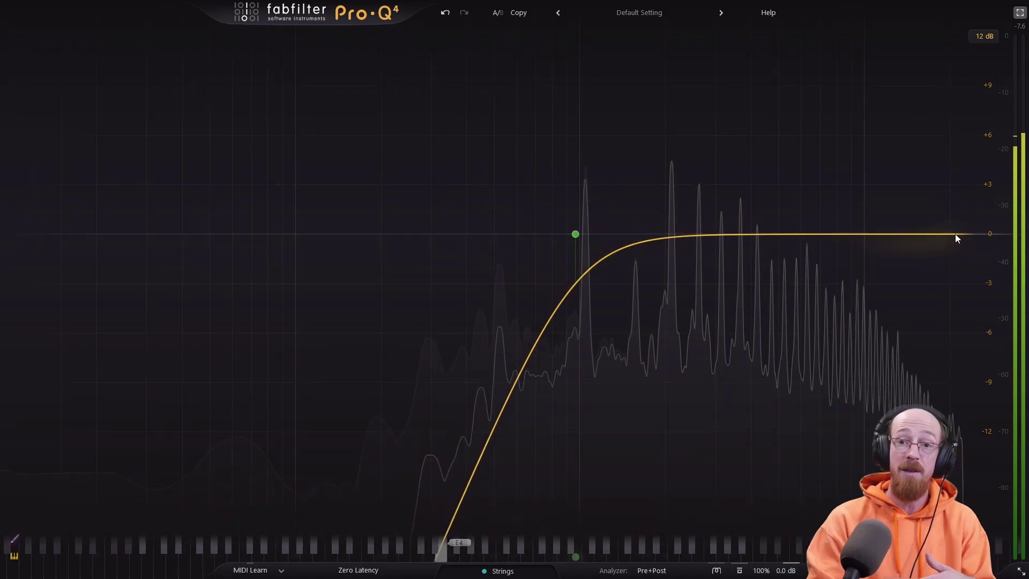
left_click_drag(956, 234, 960, 234)
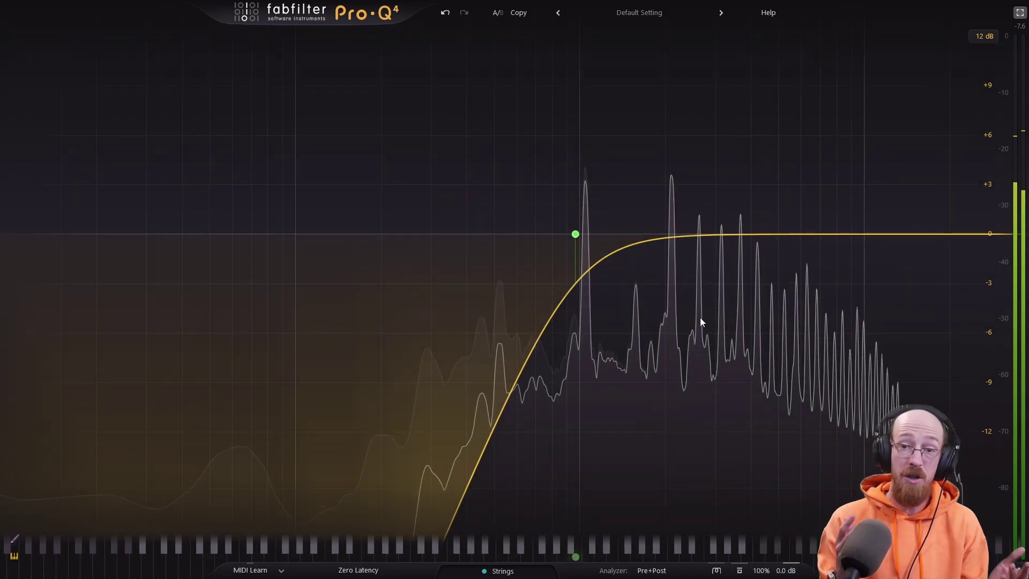
Open the instance list from the Strings EQ and sketch a gentle high-shelf boost on the Brass track
left_click(503, 571)
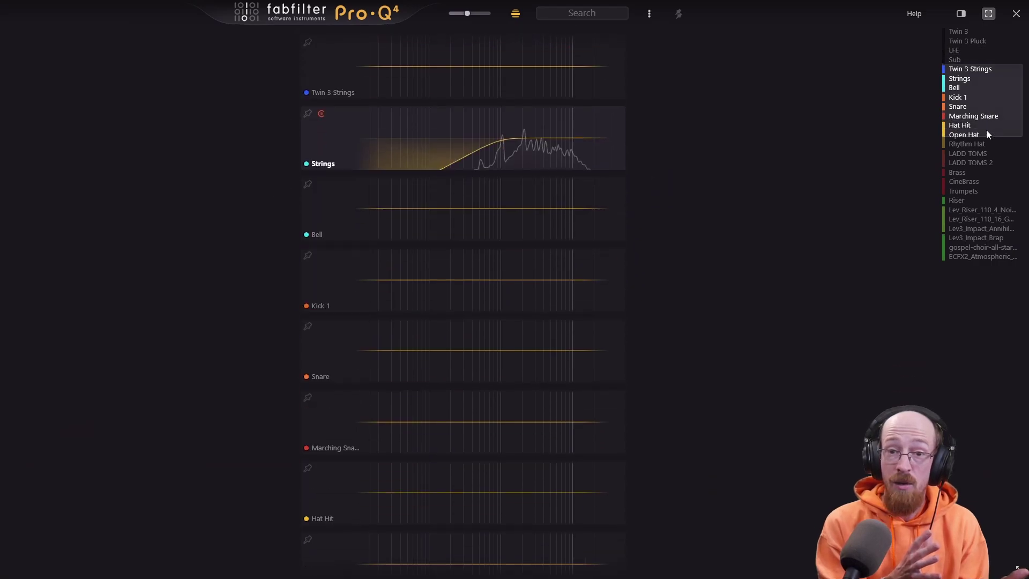
left_click_drag(986, 131, 973, 189)
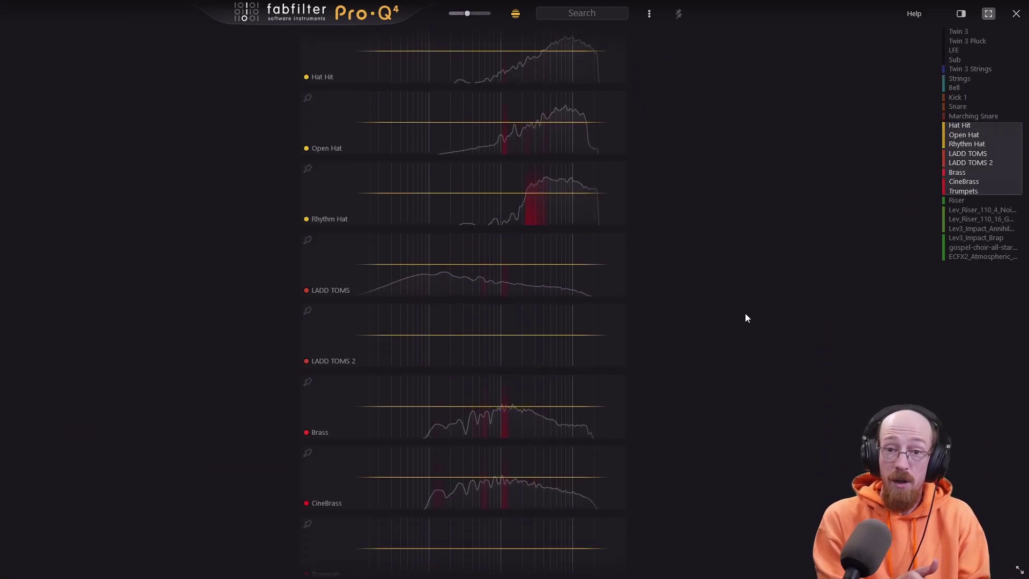
mouse_move(577, 409)
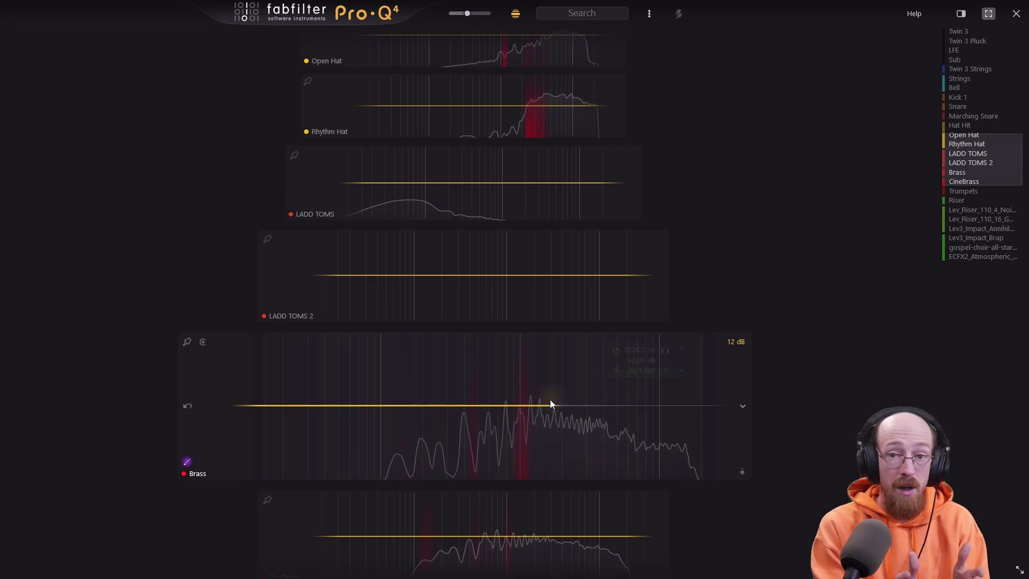
left_click_drag(551, 403, 670, 363)
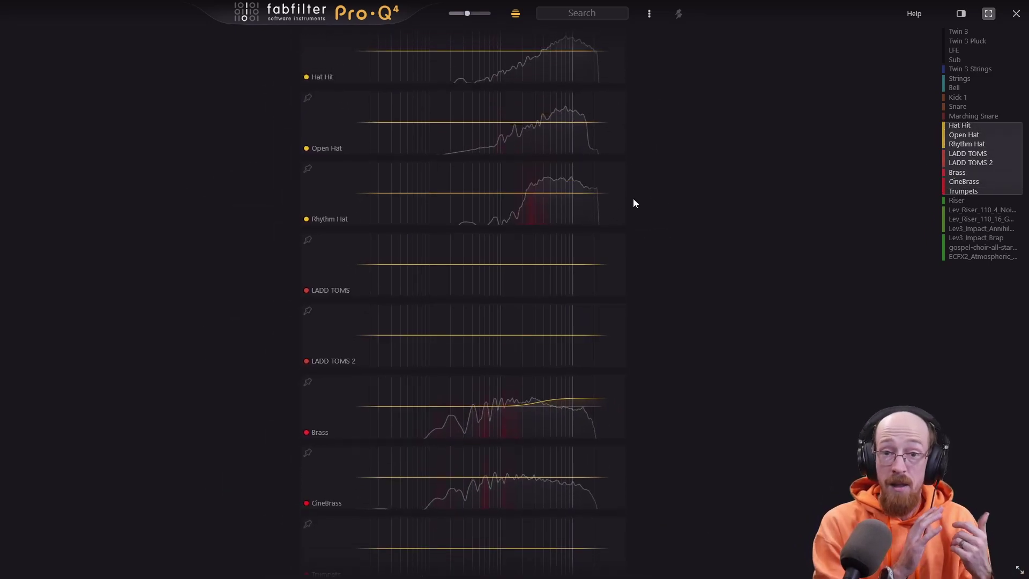
Sketch further curve changes on Rhythm Hat and Brass directly in the instance list and bring Brass into focus
mouse_move(548, 205)
mouse_move(560, 223)
left_mouse_down()
mouse_move(609, 243)
mouse_move(685, 233)
mouse_move(597, 250)
mouse_move(550, 204)
mouse_move(491, 206)
mouse_move(575, 240)
mouse_move(650, 200)
left_mouse_up()
mouse_move(593, 391)
left_click_drag(593, 385, 571, 413)
left_click(975, 169)
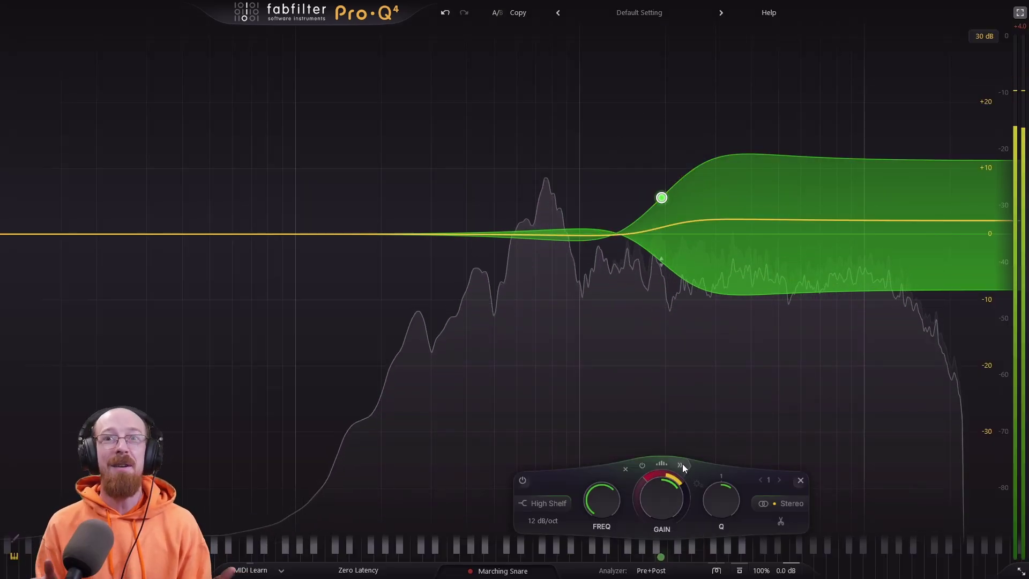
Expand the dynamic settings of Marching Snare's high shelf, set the release to 0% and lengthen the attack
left_click(681, 464)
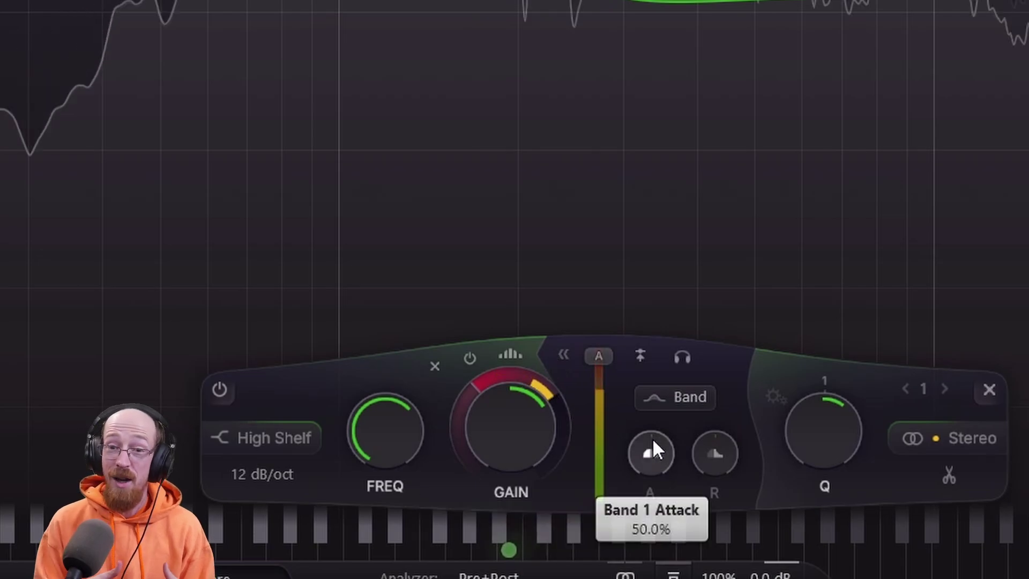
scroll(654, 447, "up", 3)
scroll(654, 448, "down", 5)
scroll(654, 438, "down", 3)
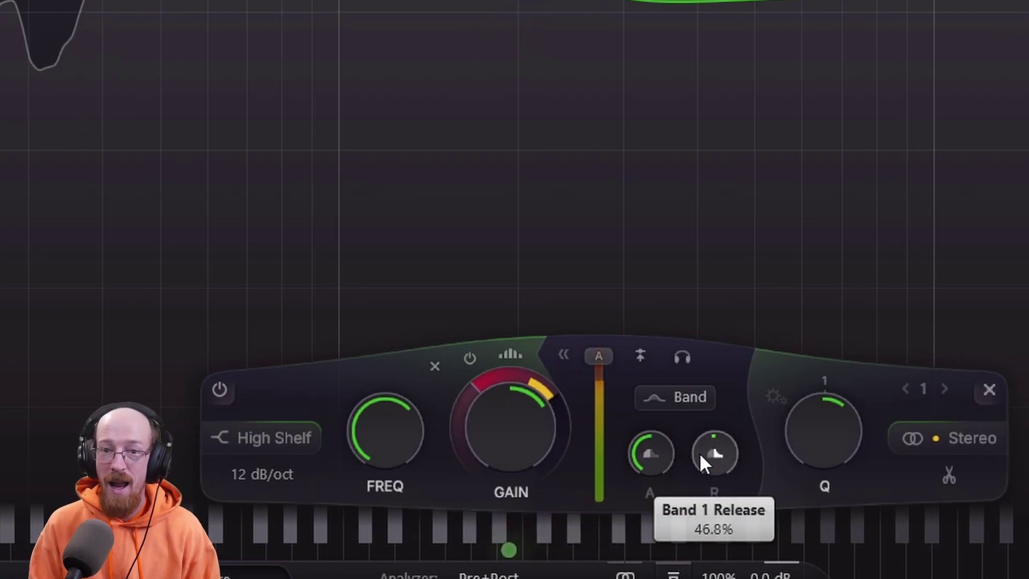
scroll(701, 455, "down", 6)
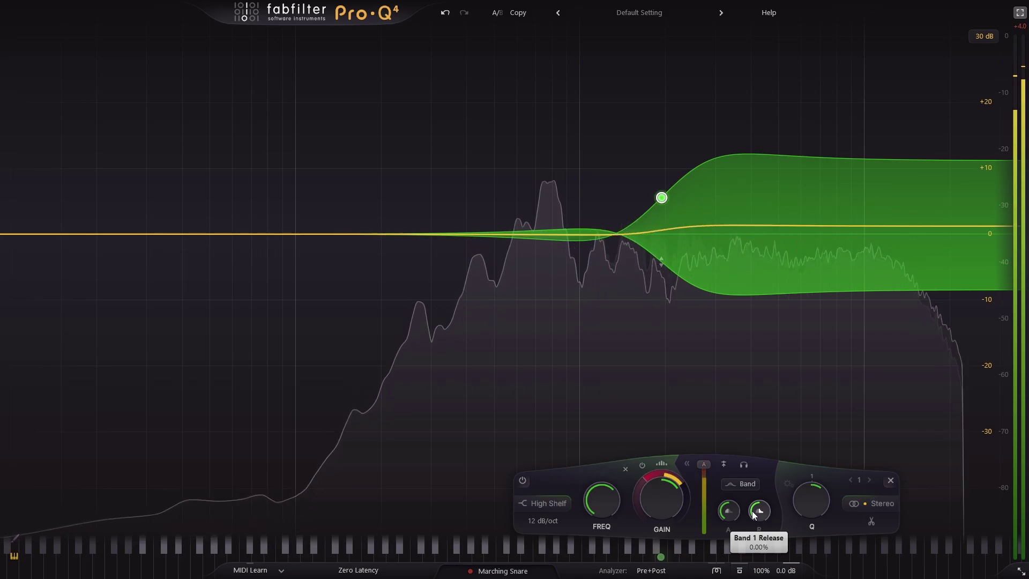
scroll(753, 512, "up", 4)
scroll(758, 511, "up", 5)
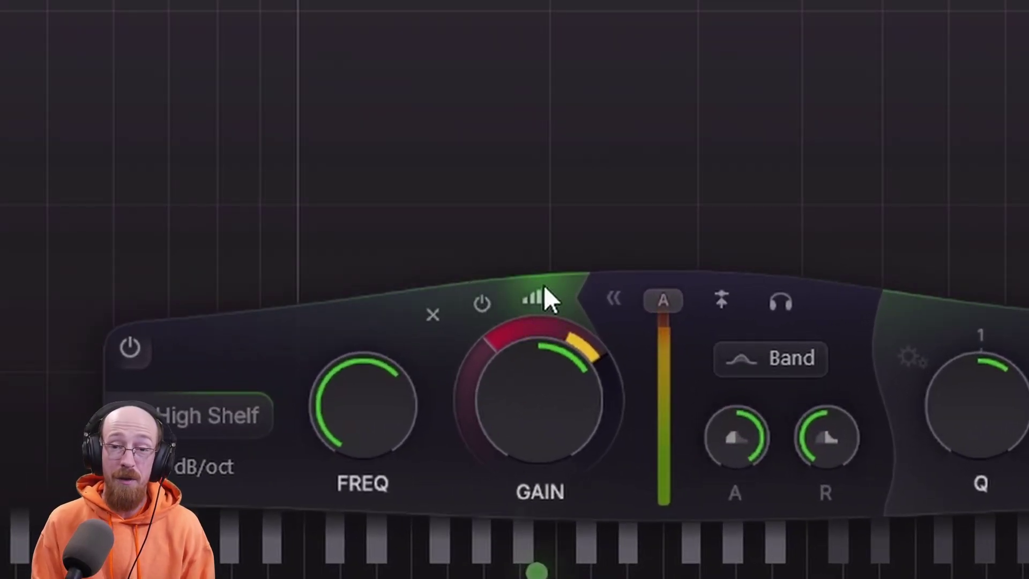
Switch the high shelf to spectral dynamics and move it to about 1508.8 Hz with +14.16 dB of gain
left_click(543, 300)
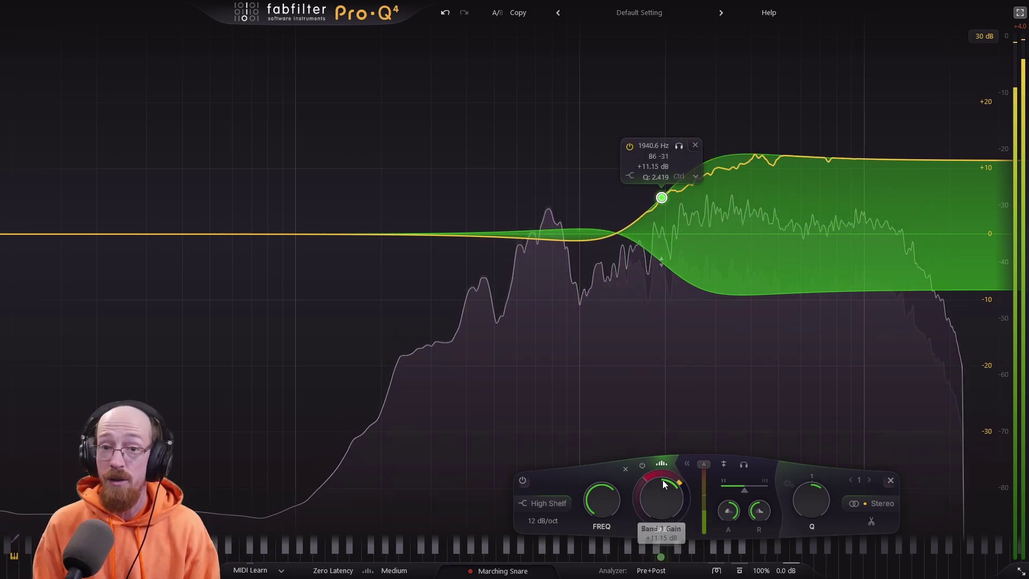
mouse_move(661, 474)
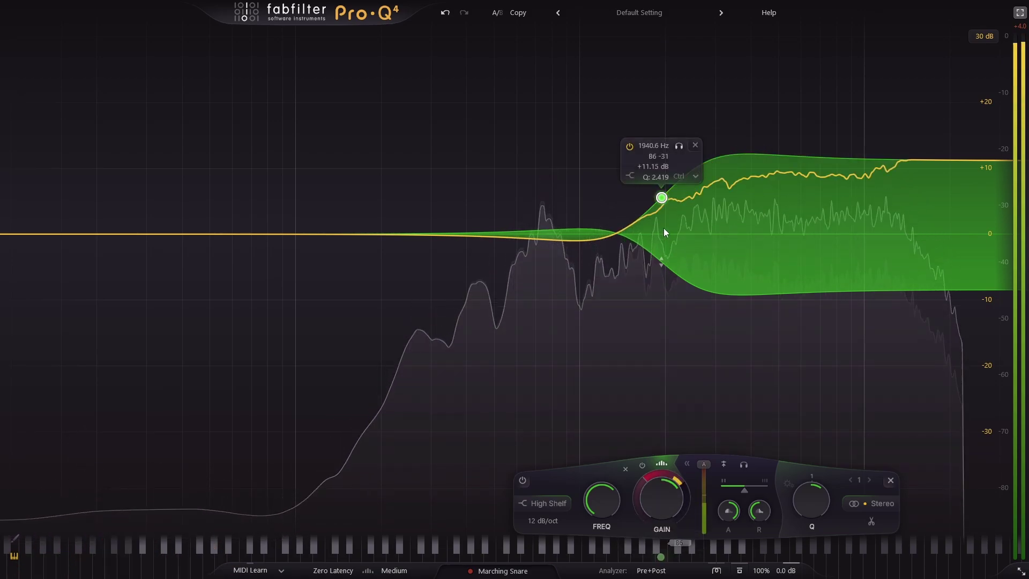
left_click_drag(664, 223, 631, 197)
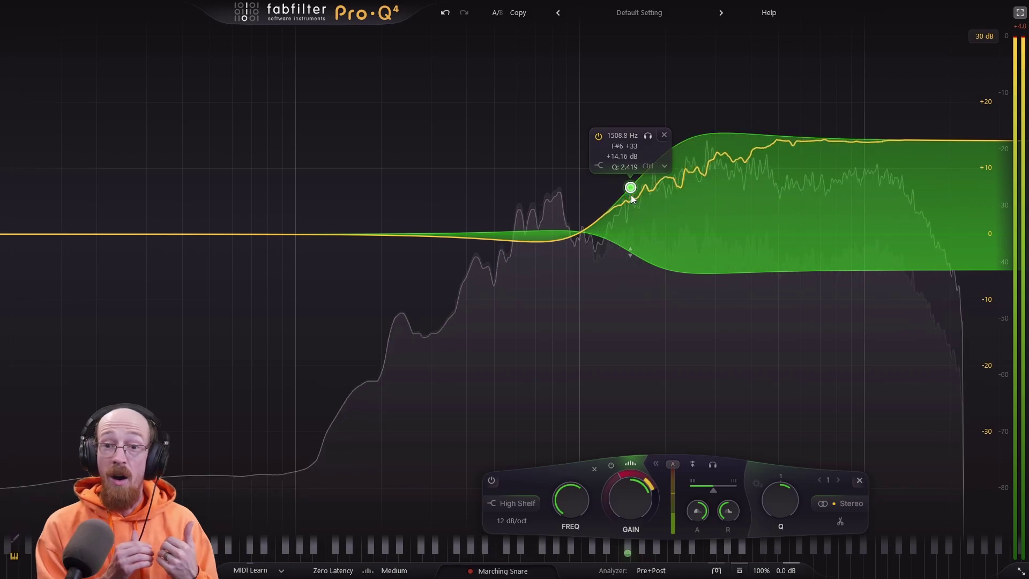
Compare the high shelf with spectral dynamics off and on, and fine-tune its node position and release
left_click(627, 464)
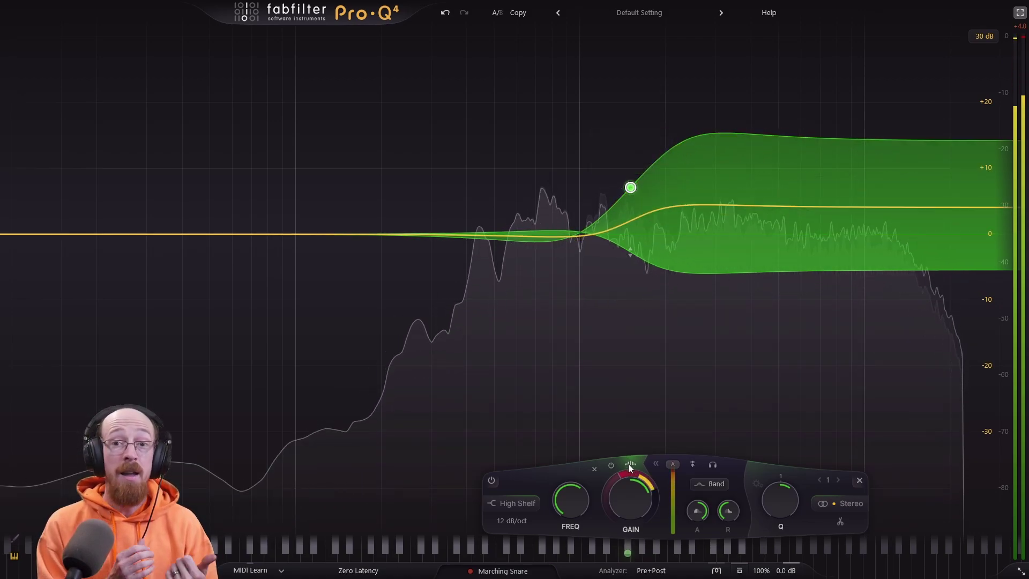
left_click(627, 464)
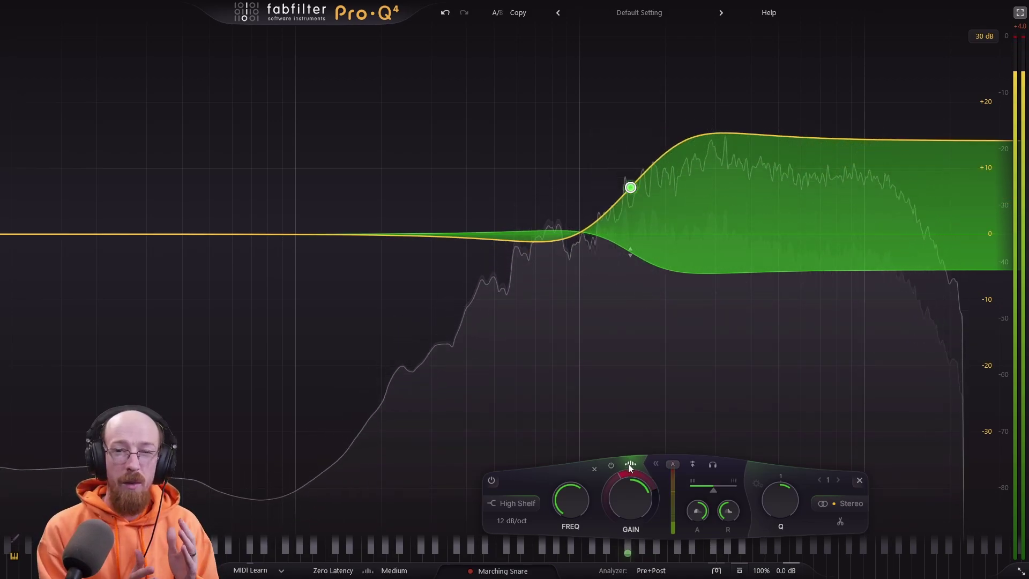
mouse_move(620, 189)
left_click_drag(631, 189, 620, 207)
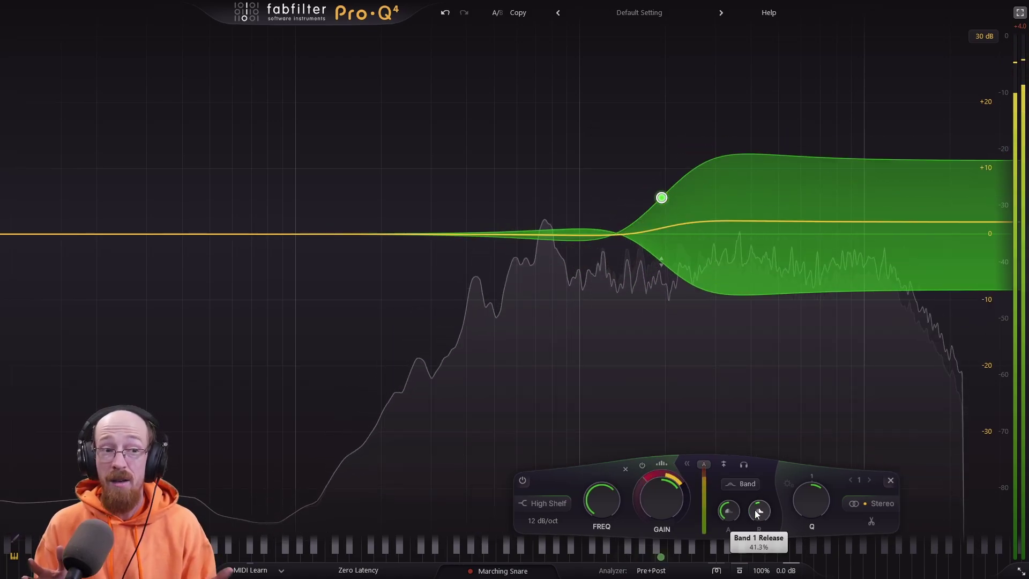
left_click_drag(755, 513, 758, 511)
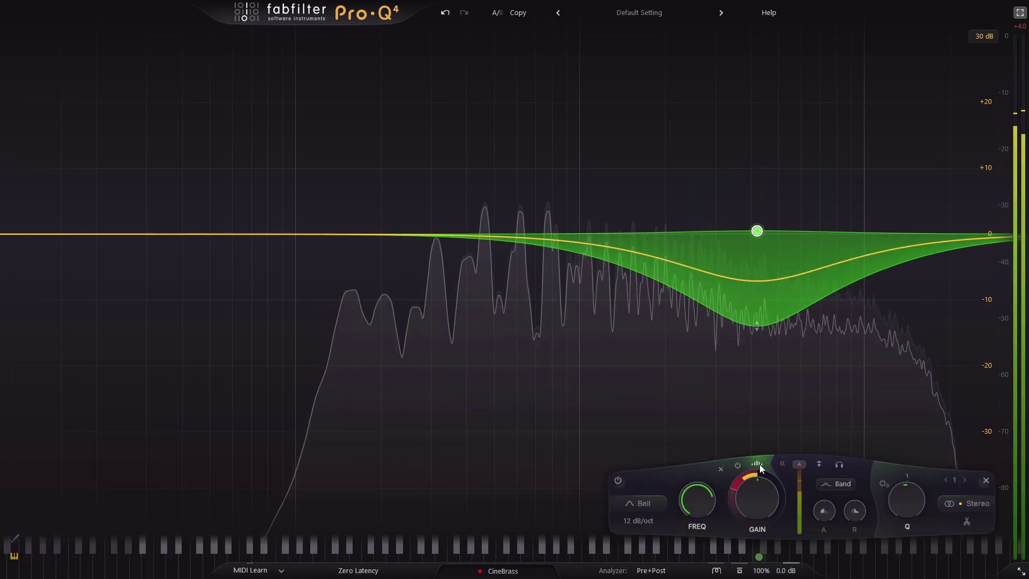
Enable spectral dynamics on CineBrass's bell band and raise its spectral density to the maximum
left_click(759, 464)
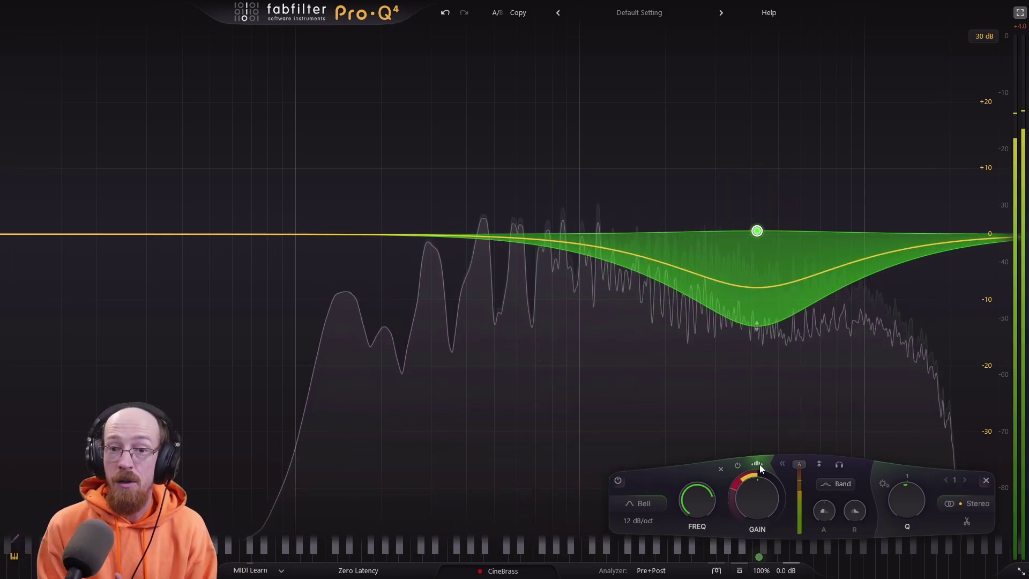
left_click(760, 465)
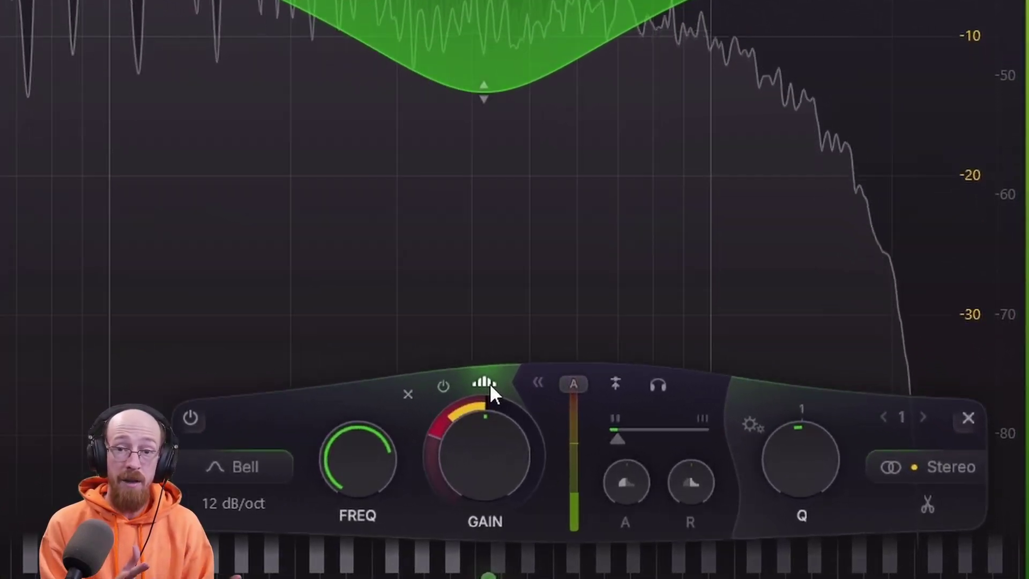
mouse_move(617, 438)
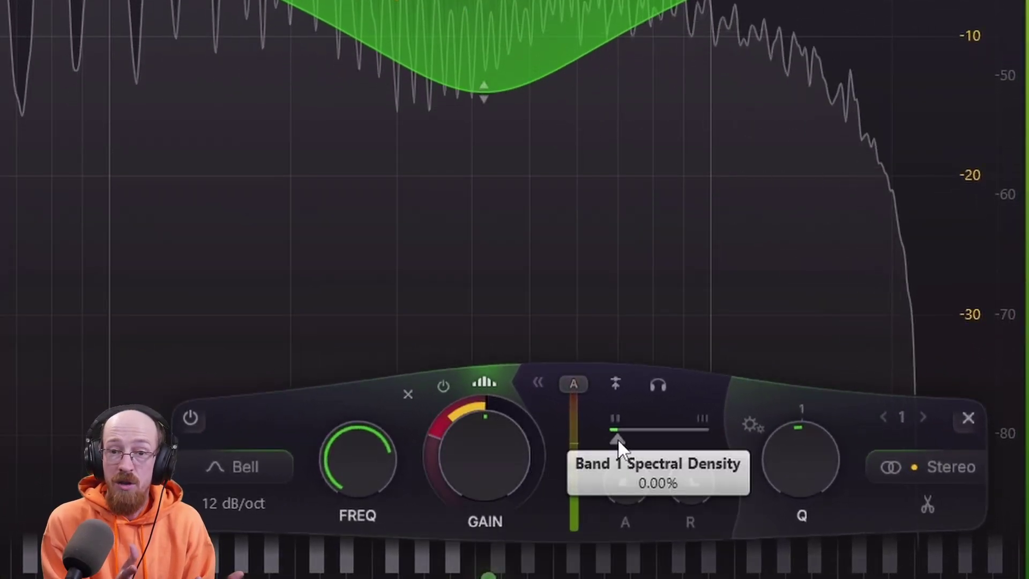
left_click_drag(617, 438, 801, 432)
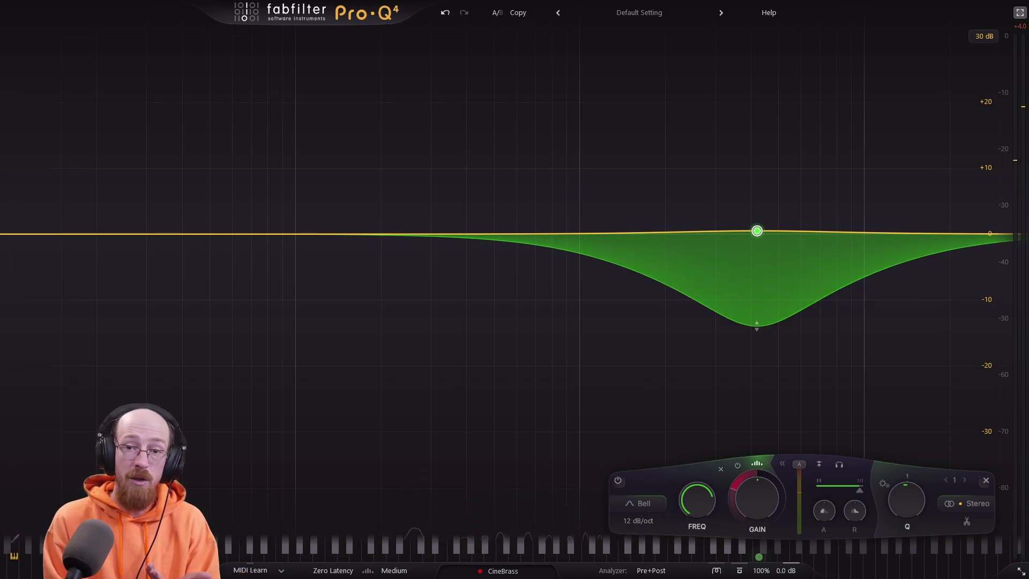
Compare the bell band with spectral dynamics off and on, and raise the spectral density from its low end
left_click(759, 464)
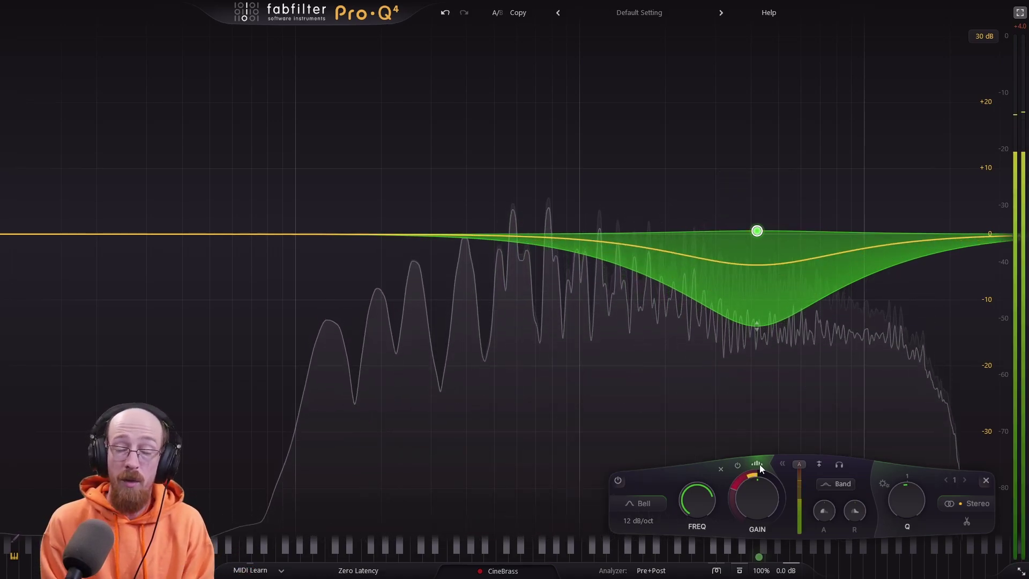
left_click(757, 464)
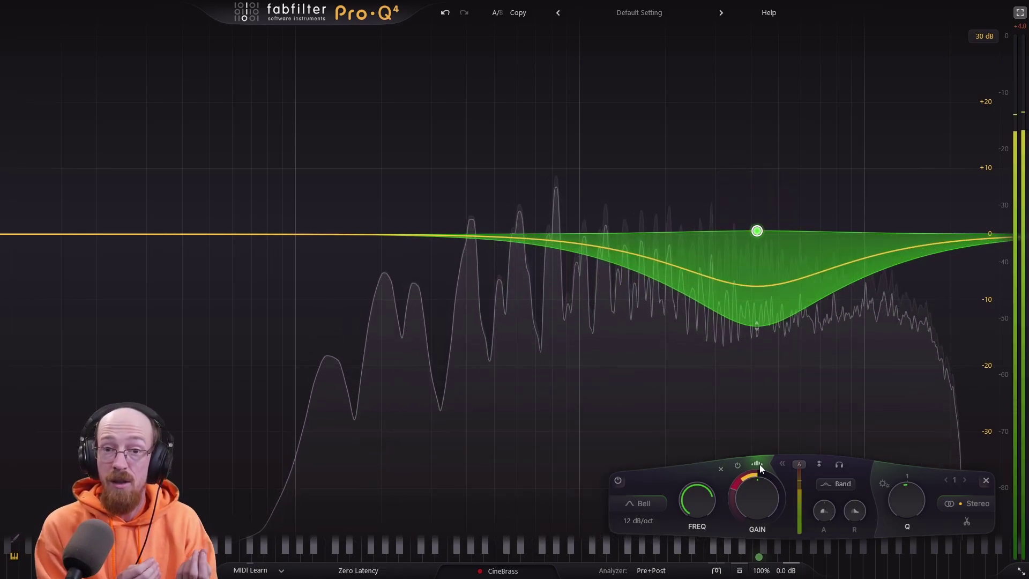
left_click(757, 463)
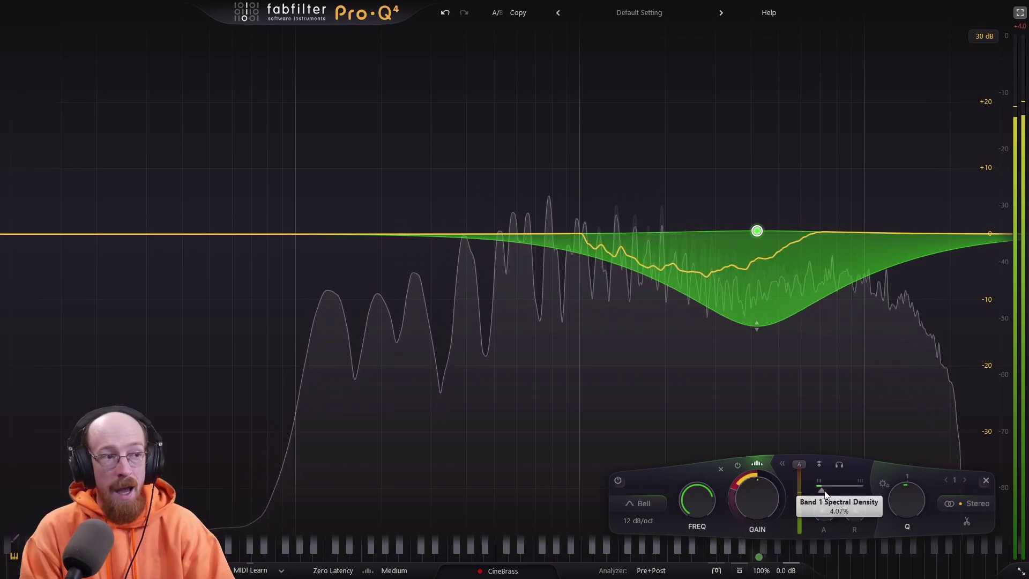
left_click_drag(837, 493, 908, 490)
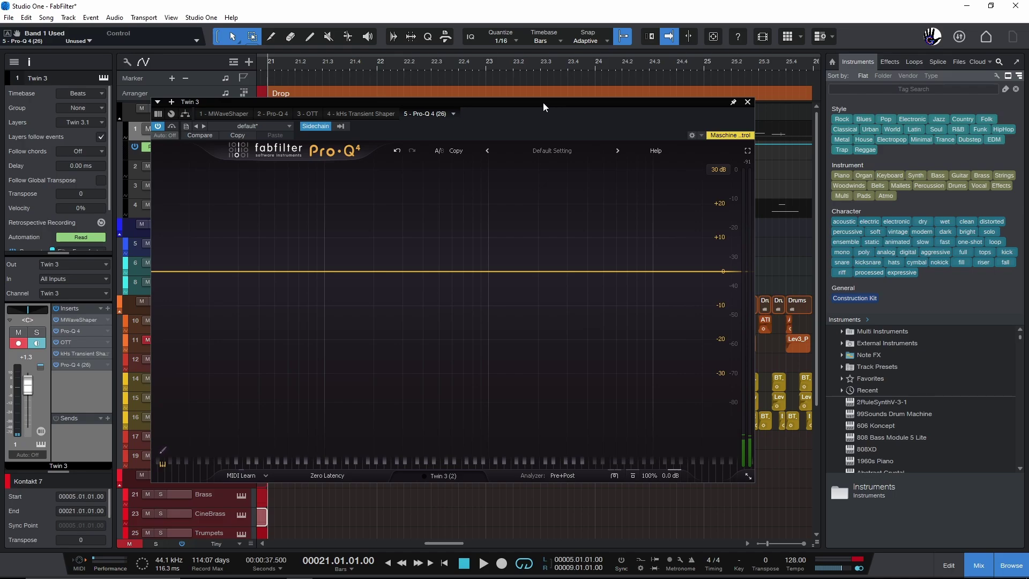
Play back Twin 3 without any EQ bands and check which track feeds the equalizer's sidechain
key("space")
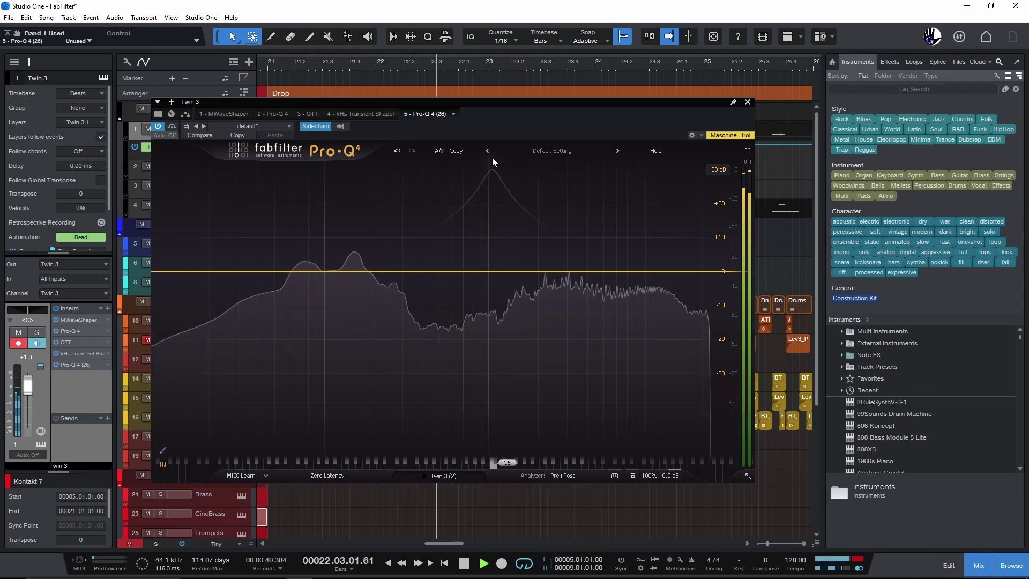
key("space")
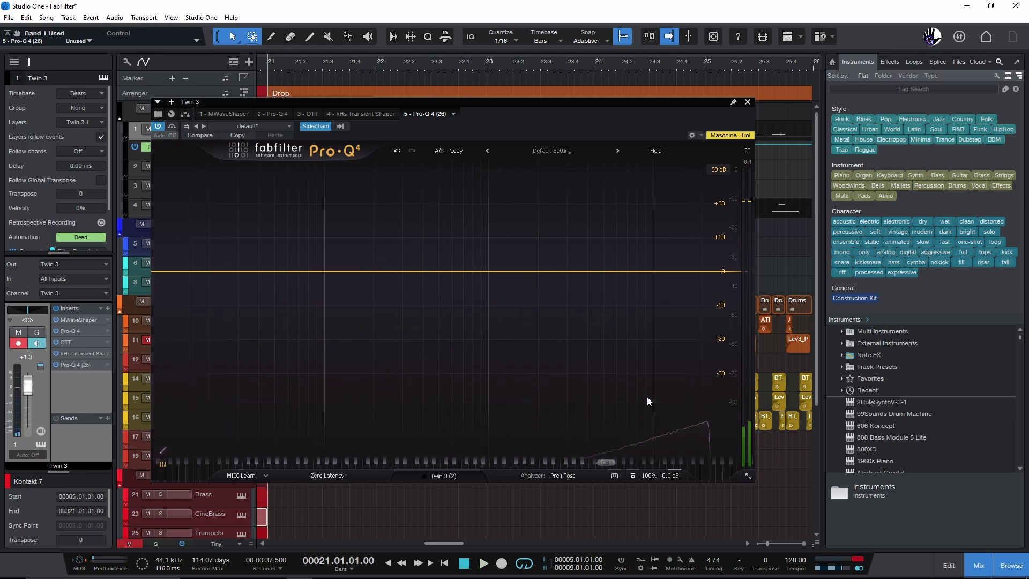
left_click(341, 127)
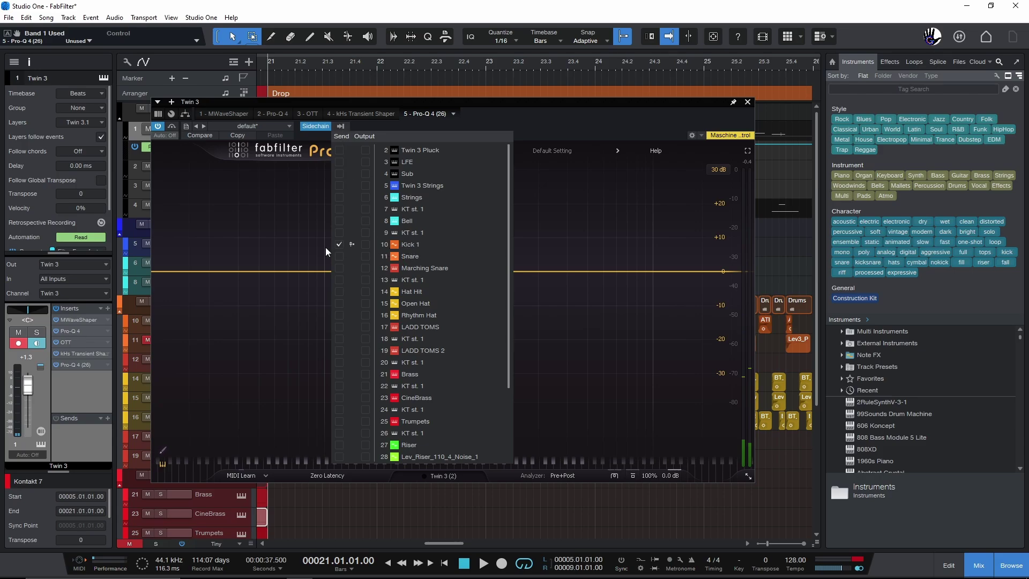
left_click(381, 126)
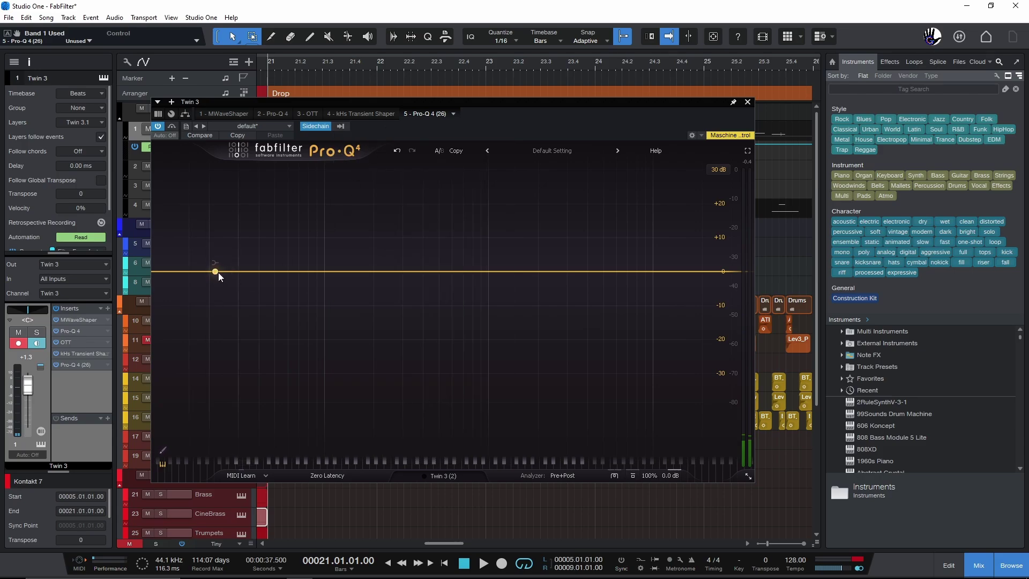
Add a low shelf at about 7309.6 Hz on Twin 3, set its dynamic range to -13.76 dB and audition it
left_click_drag(220, 274, 634, 272)
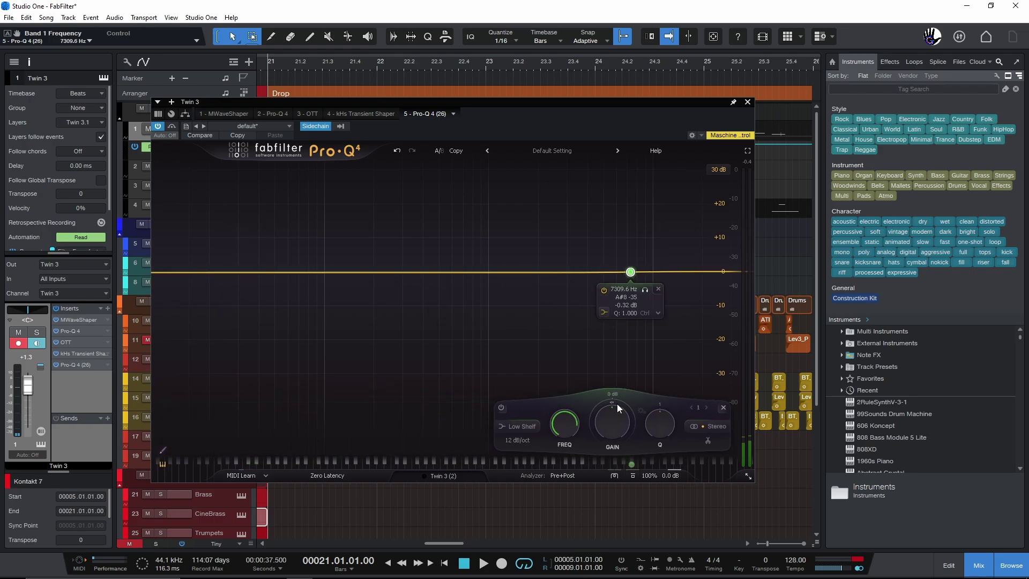
left_click_drag(605, 403, 580, 499)
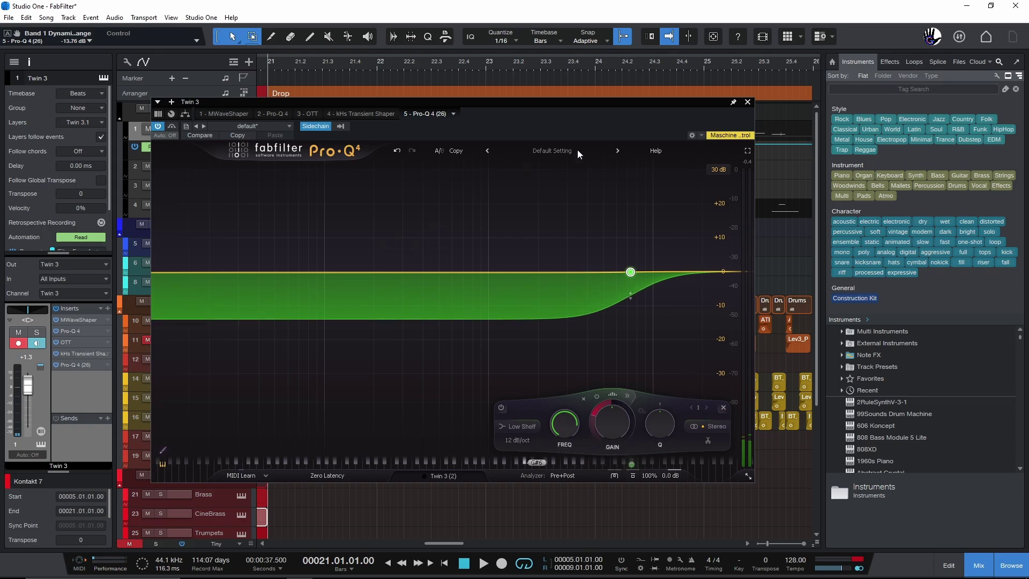
key("space")
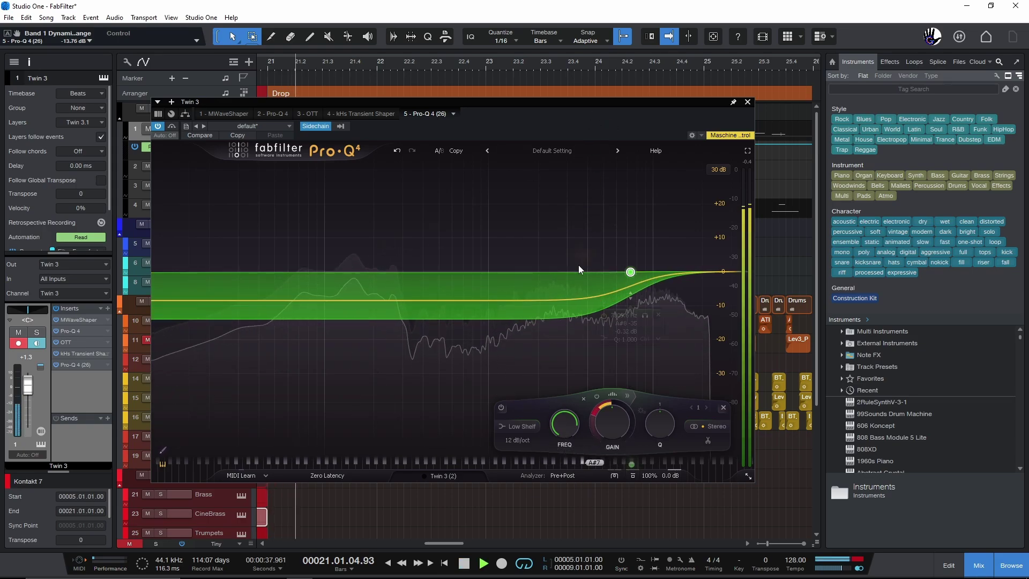
key("space")
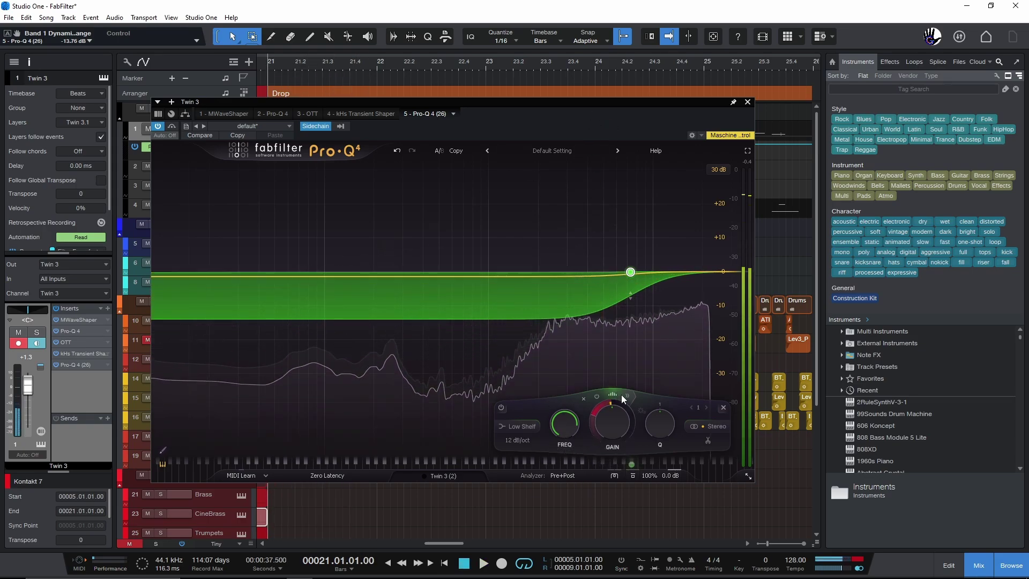
Expand the low shelf's dynamic settings, trigger it from the external sidechain and play back the result
left_click(626, 396)
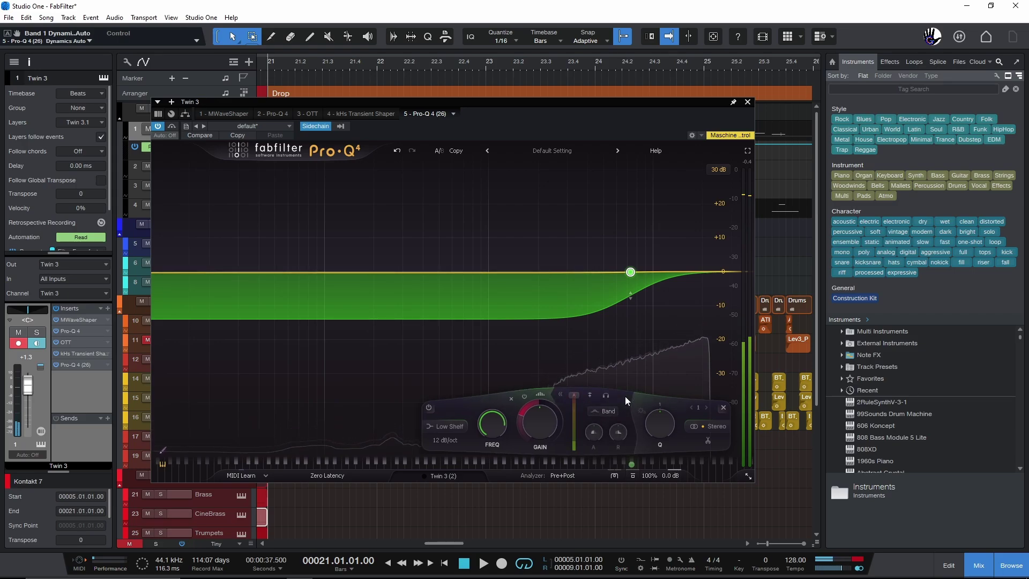
left_click(589, 396)
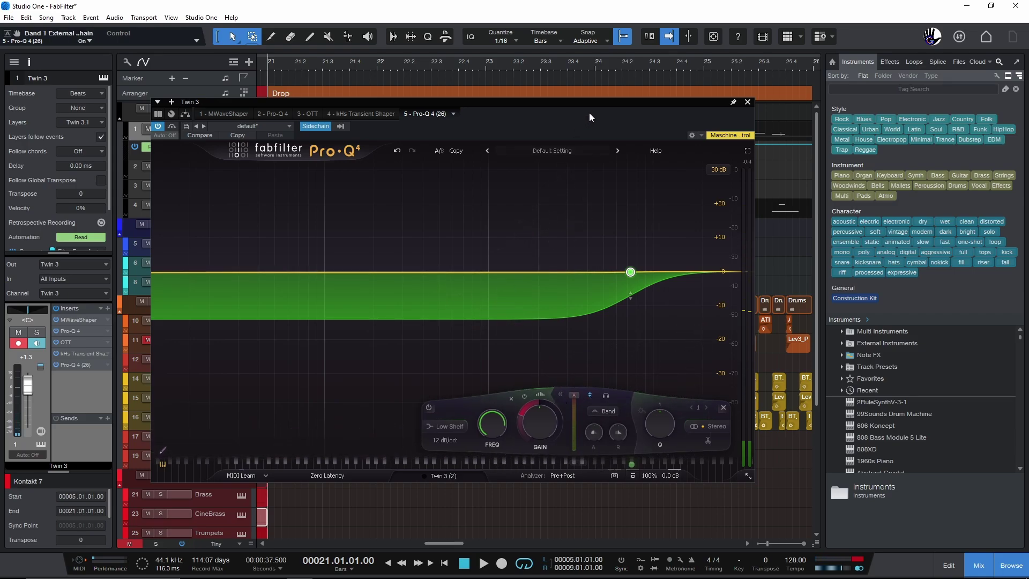
key("space")
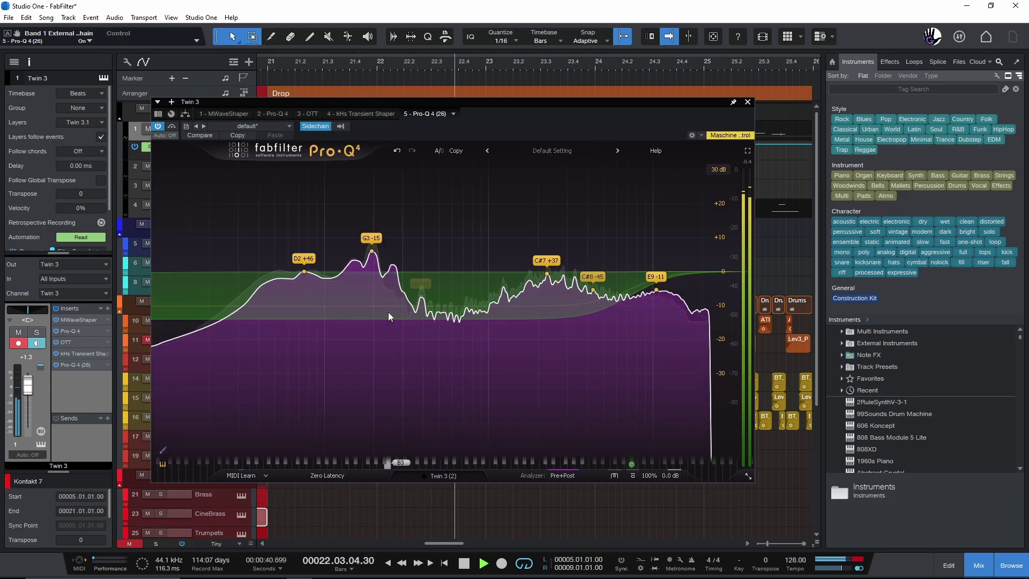
key("space")
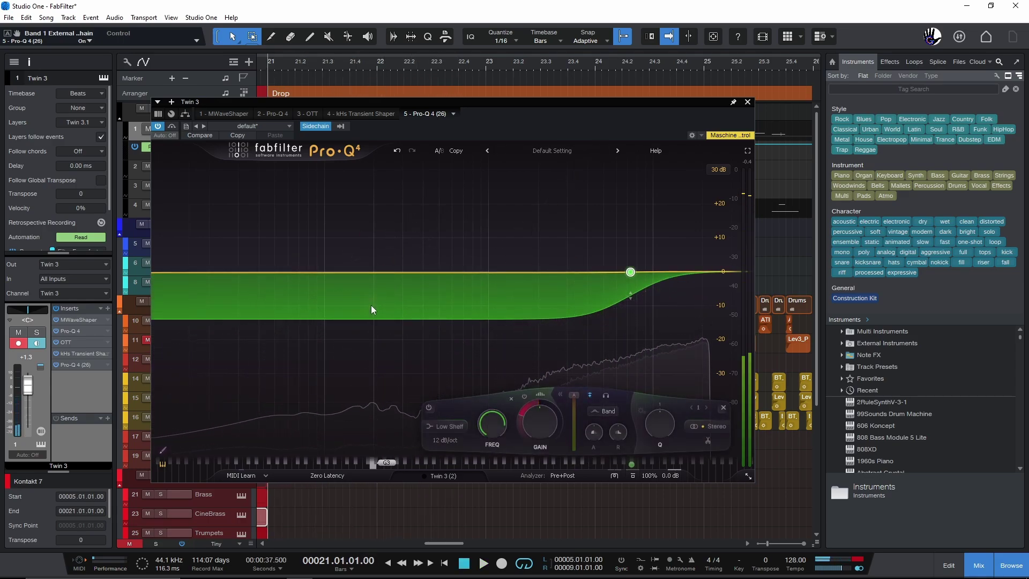
Enable spectral dynamics on the sidechained low shelf and play back the result
left_click(541, 394)
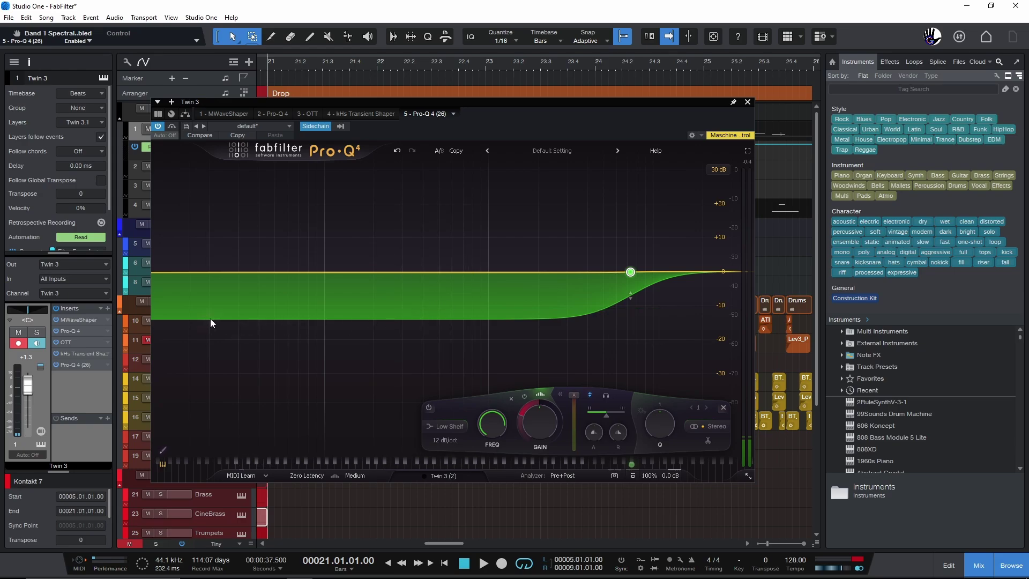
mouse_move(609, 303)
key("space")
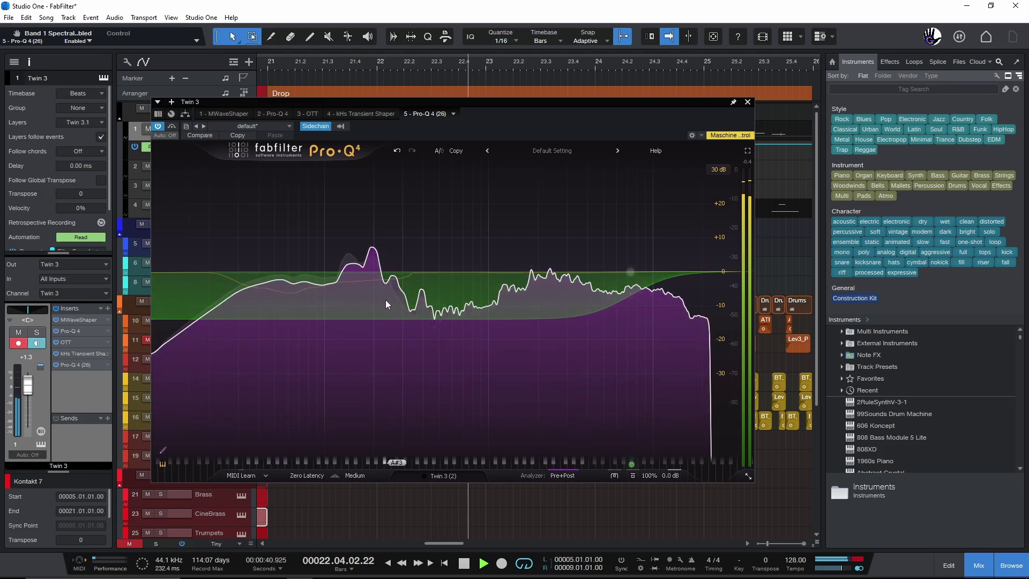
key("space")
Set the low shelf's dynamic range to -19.51 dB and its spectral density to 16.1%, and audition the change
mouse_move(518, 414)
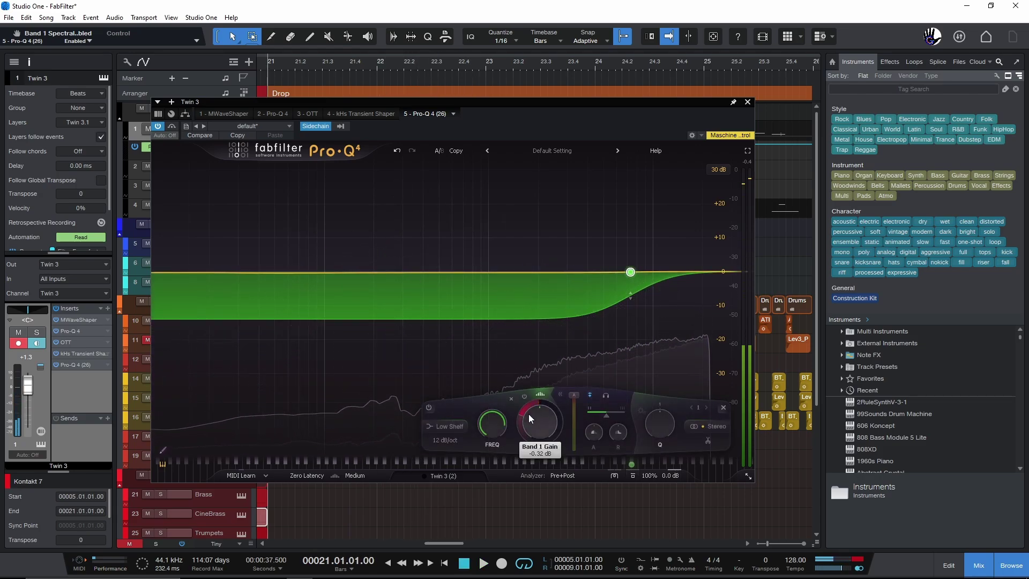
left_click_drag(520, 415, 521, 443)
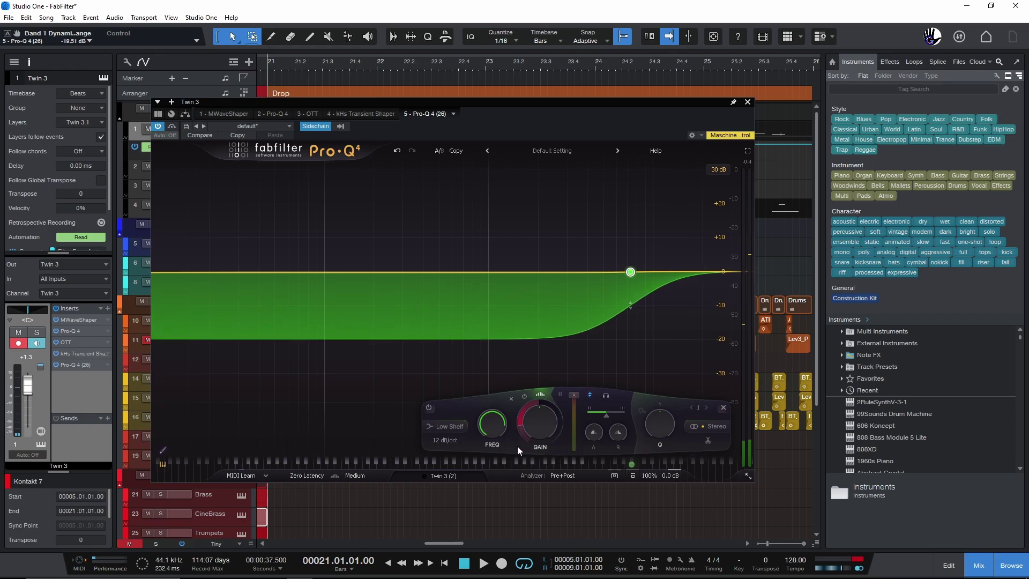
mouse_move(609, 416)
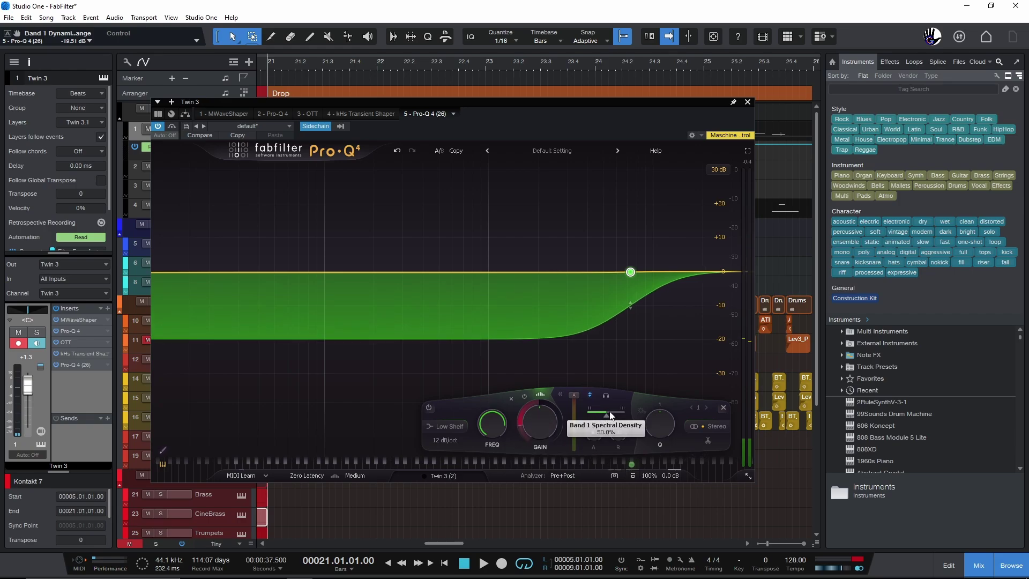
left_click_drag(609, 417, 592, 419)
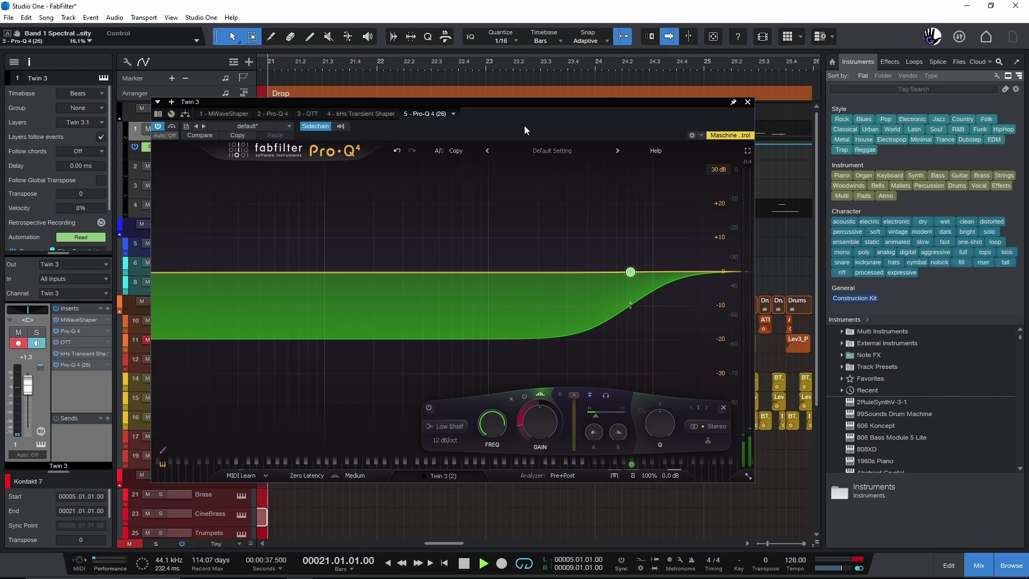
key("space")
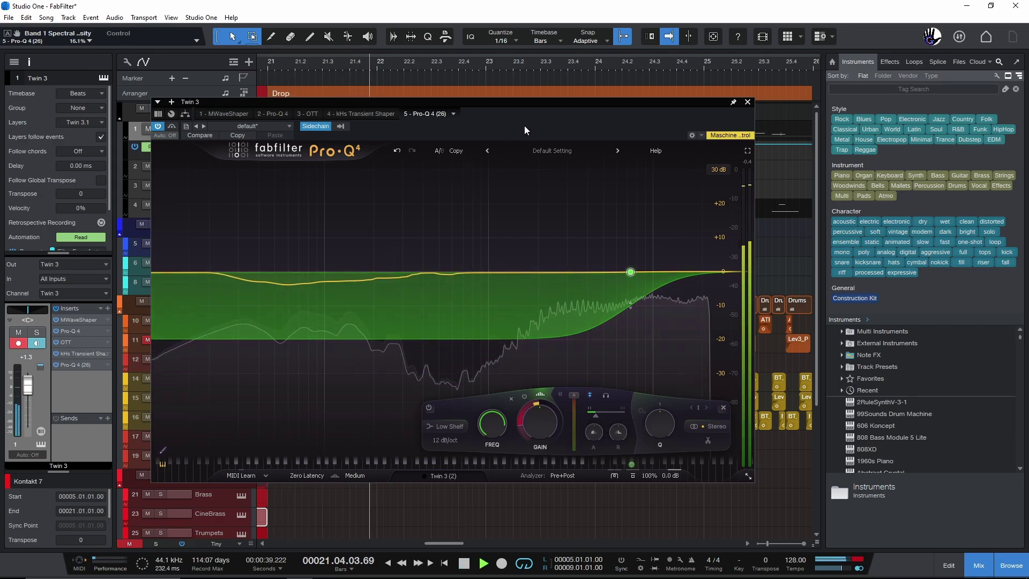
key("space")
Compare playback with the low shelf band bypassed and re-enabled
left_click(431, 408)
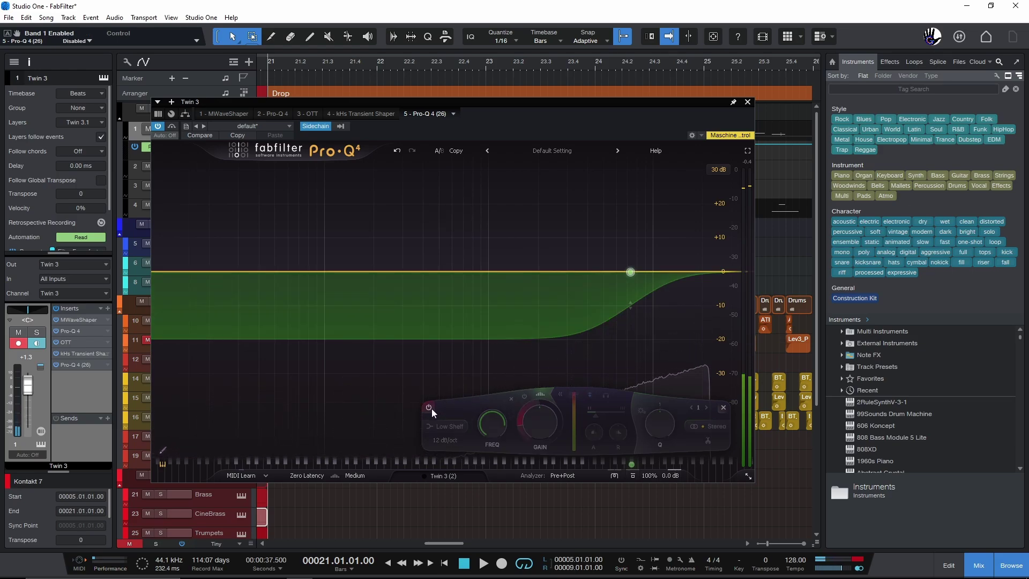
key("space")
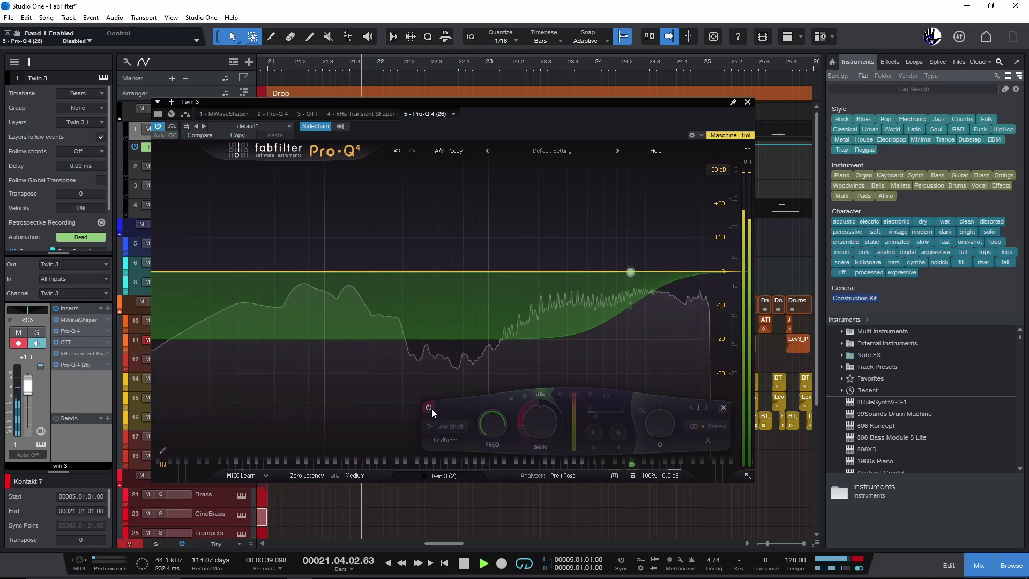
key("space")
left_click(430, 408)
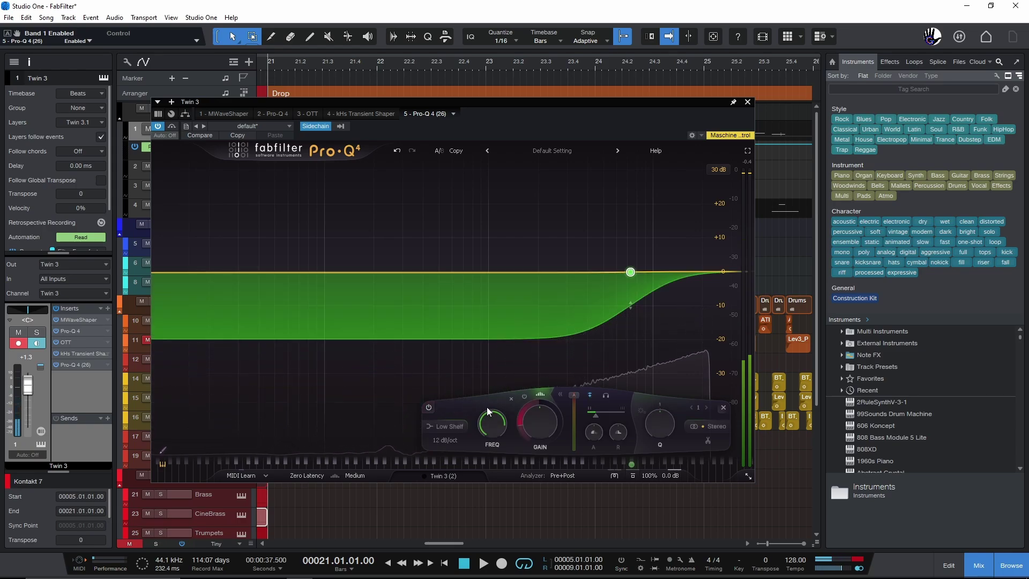
key("space")
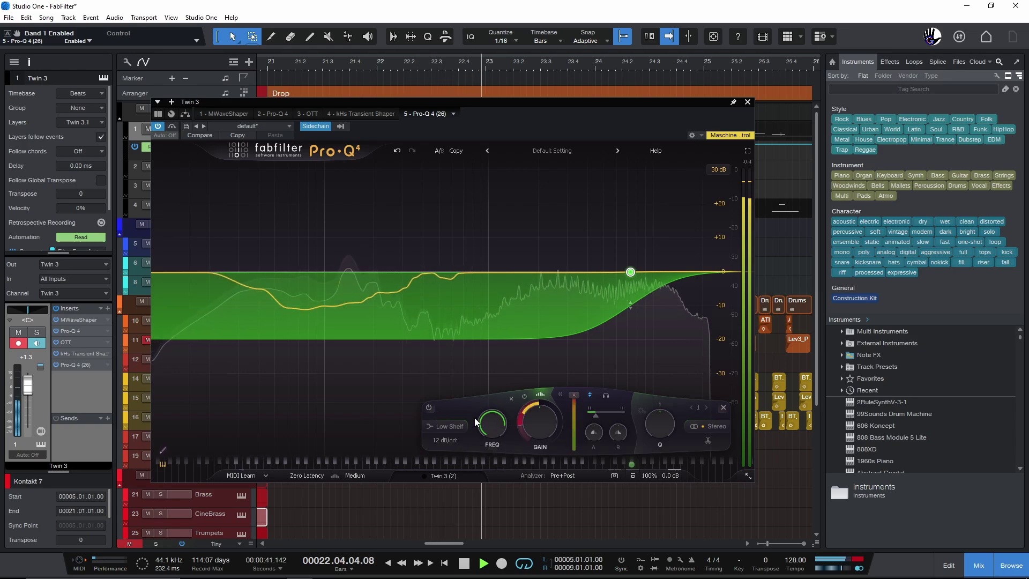
key("space")
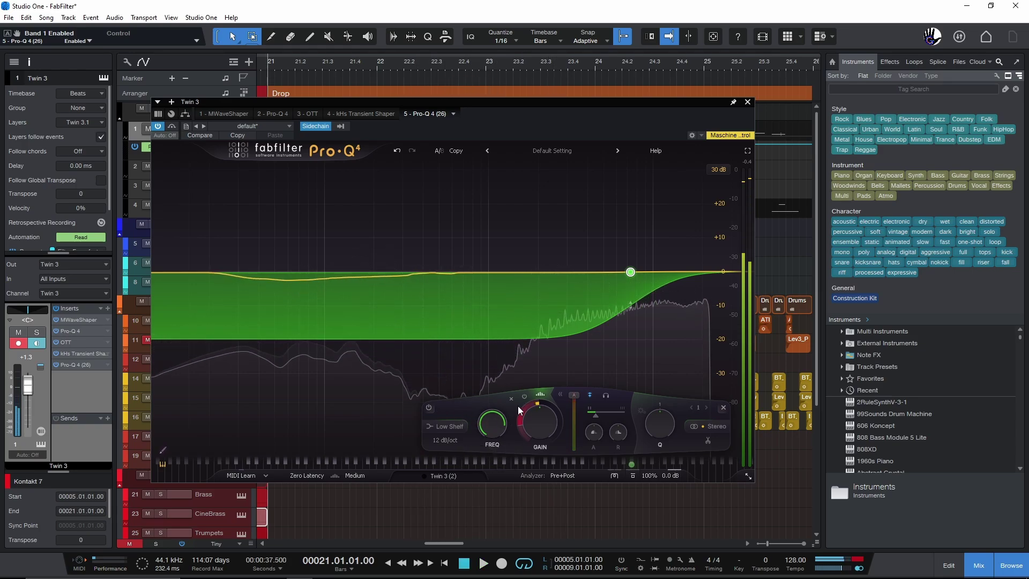
Turn off spectral dynamics on the low shelf and audition it as a regular sidechained dynamic band
left_click(541, 394)
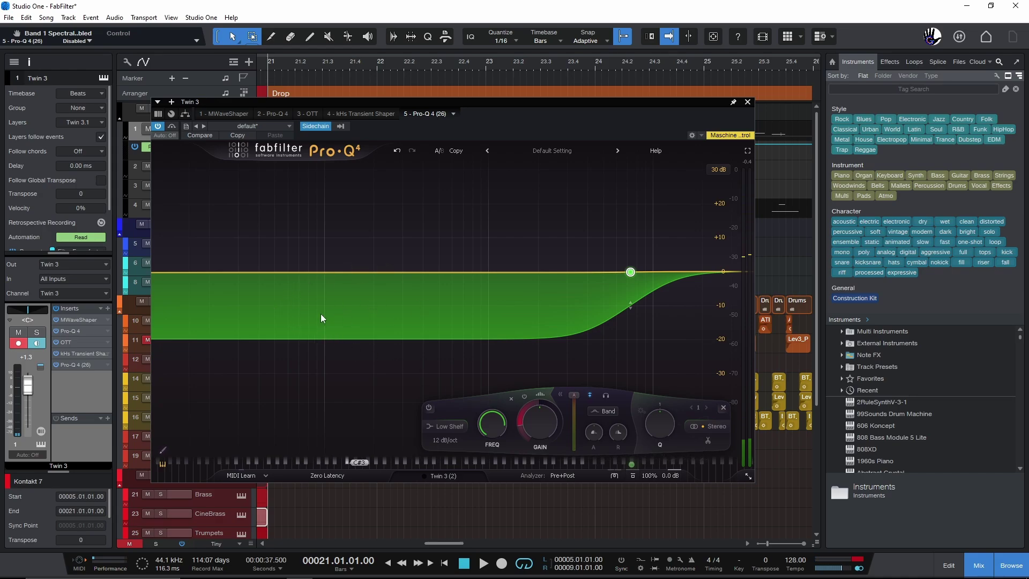
mouse_move(683, 271)
key("space")
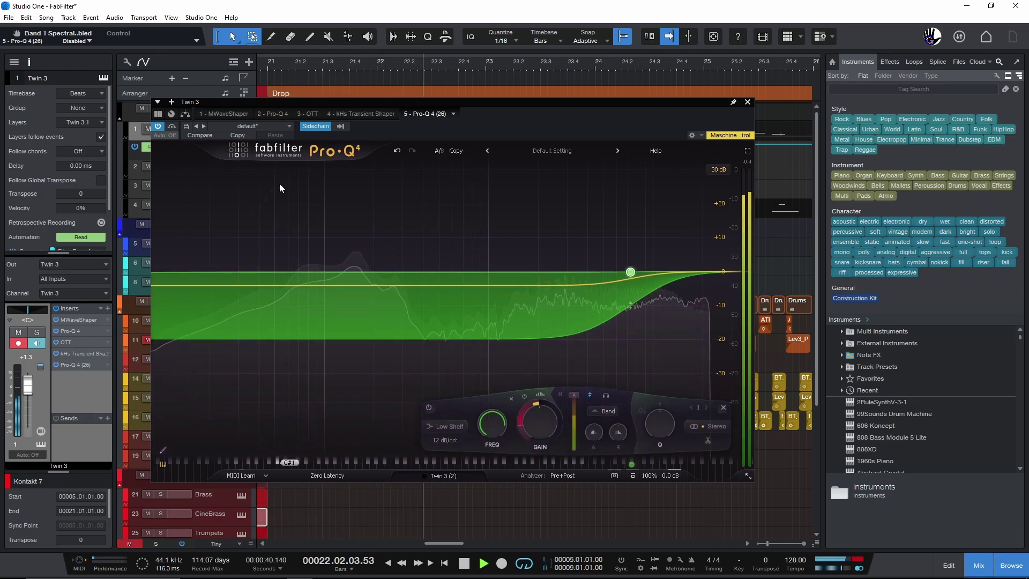
key("space")
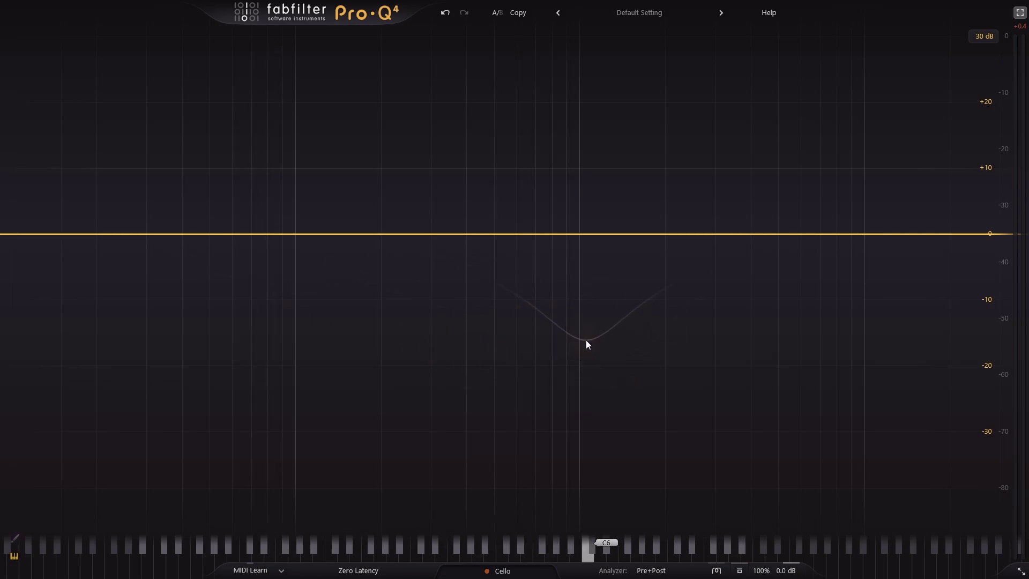
Audition the unprocessed cello, and add a spectral bell band at 152.60 Hz with a Q of 0.427
key("space")
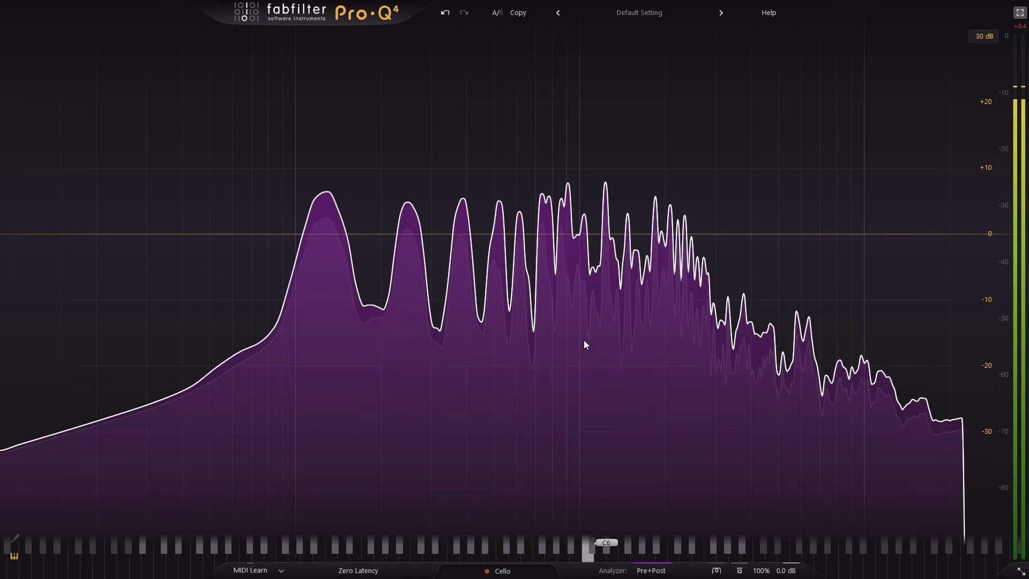
key("space")
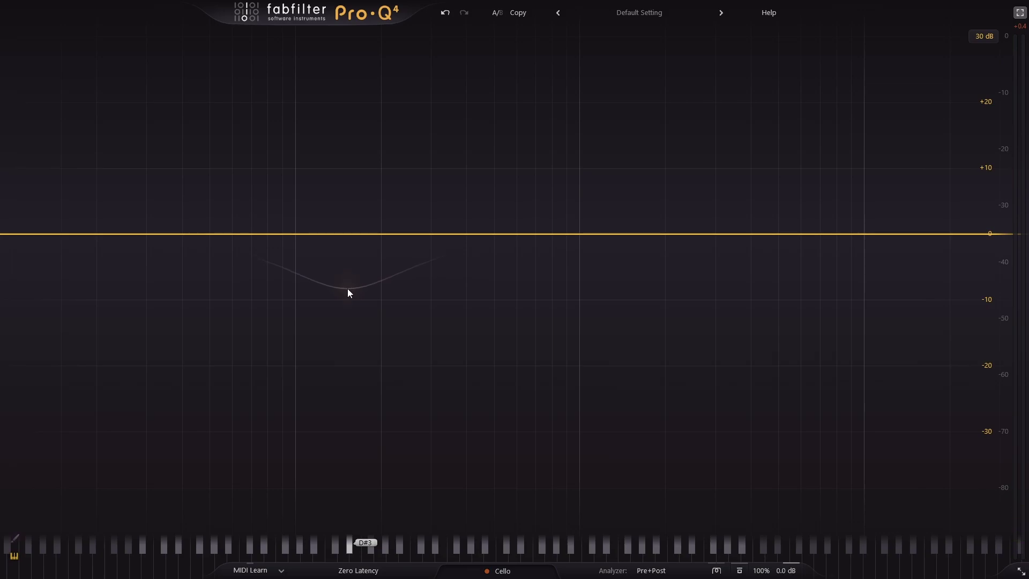
left_click(348, 292)
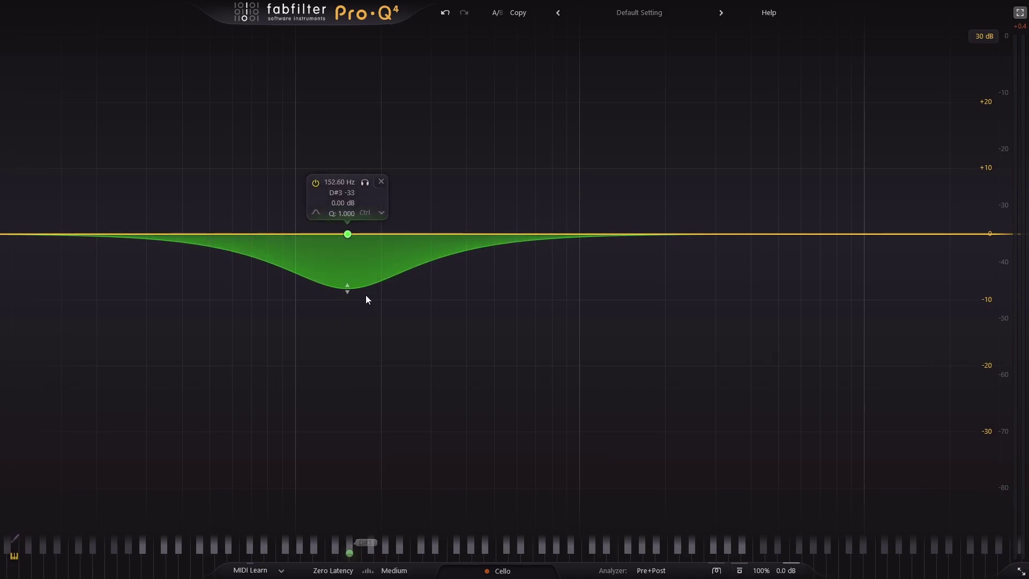
scroll(347, 244, "down", 5)
scroll(346, 240, "down", 1)
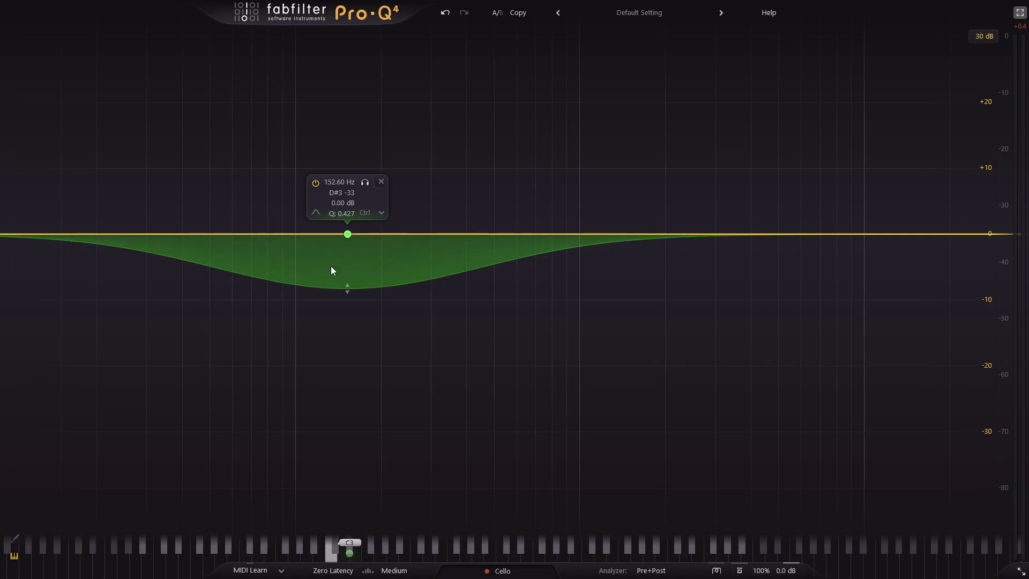
Move the cello's spectral band to 157.99 Hz and +0.24 dB, widen its Q to 0.140, and deepen its spectral cut to about -12 dB
left_click(348, 234)
left_click_drag(347, 235, 351, 233)
scroll(351, 234, "up", 2)
scroll(351, 233, "down", 8)
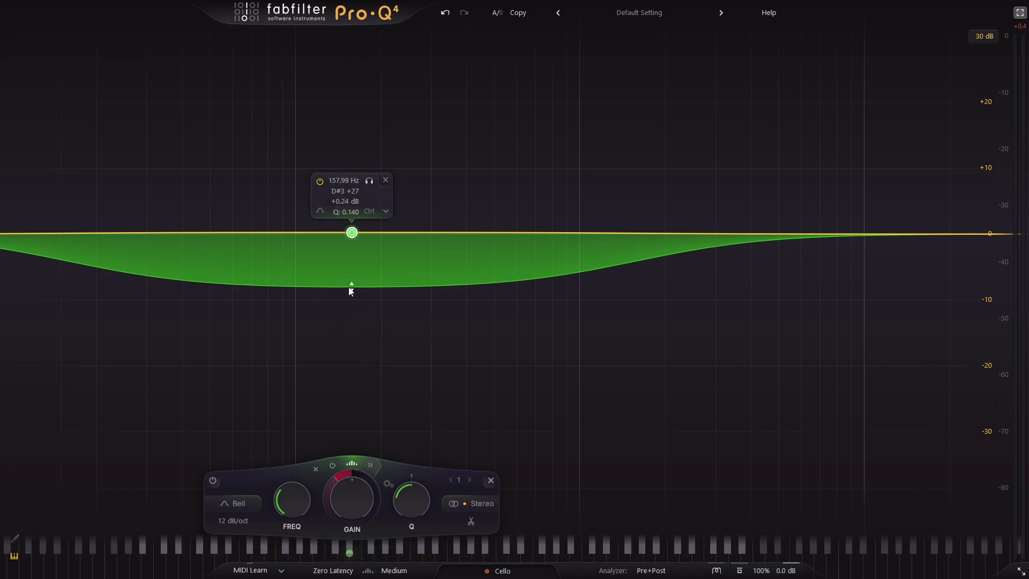
left_click_drag(351, 291, 351, 314)
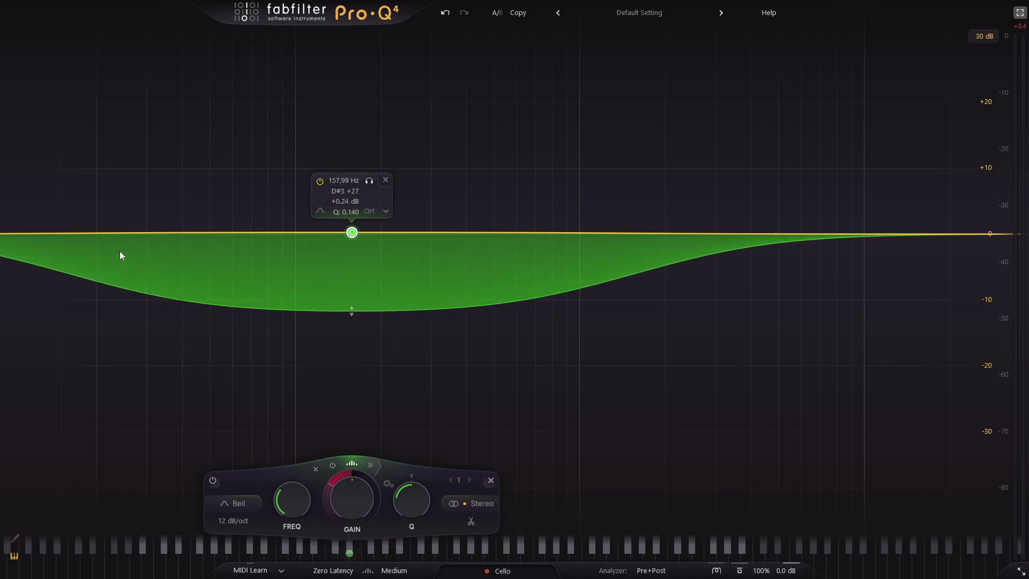
Expand the band's spectral dynamics settings and audition the cello at 50% spectral density
left_click(369, 465)
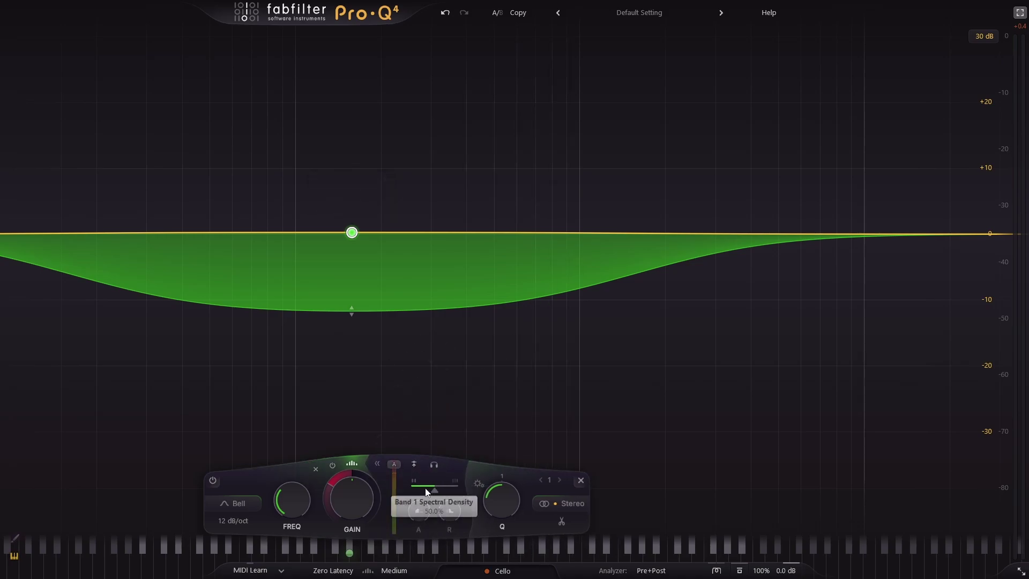
mouse_move(319, 255)
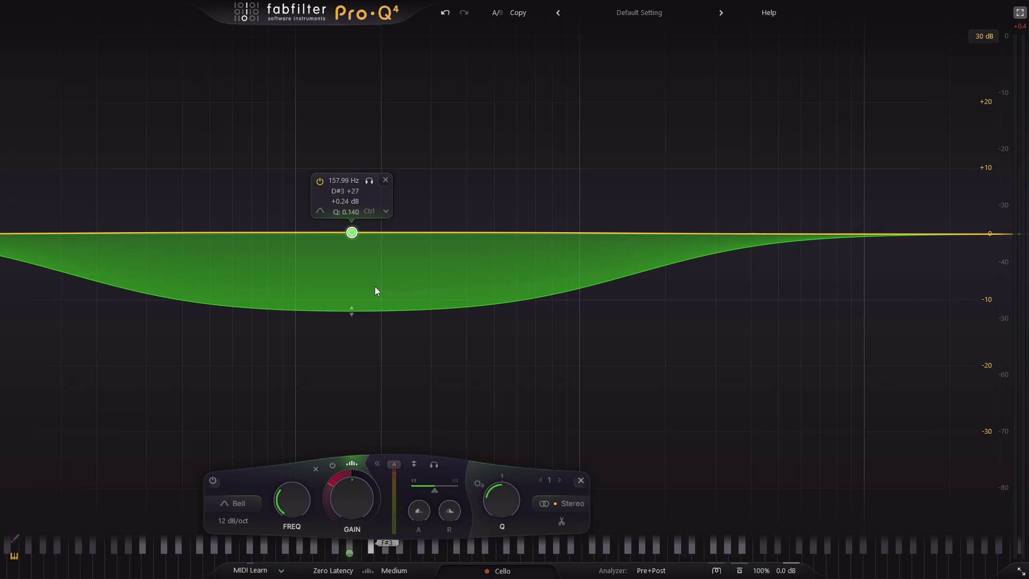
key("space")
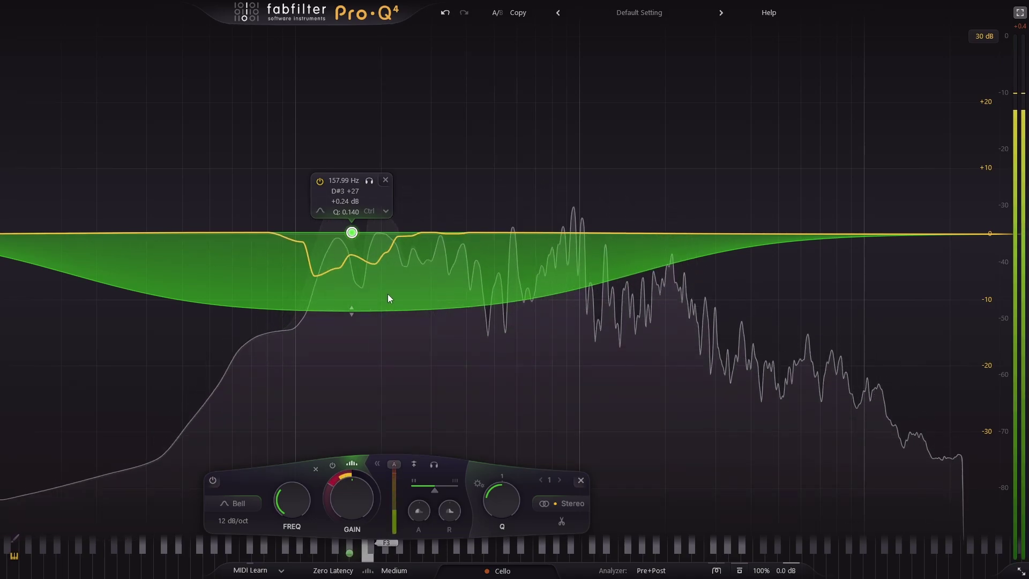
key("space")
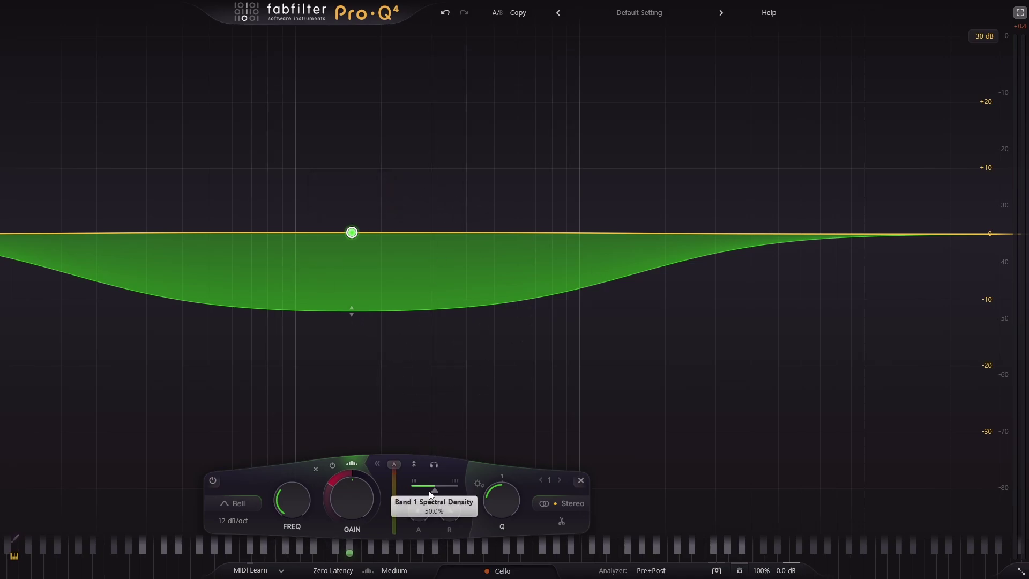
Lower the cello band's spectral density almost to its minimum and play back the result
mouse_move(435, 491)
left_click_drag(437, 491, 410, 494)
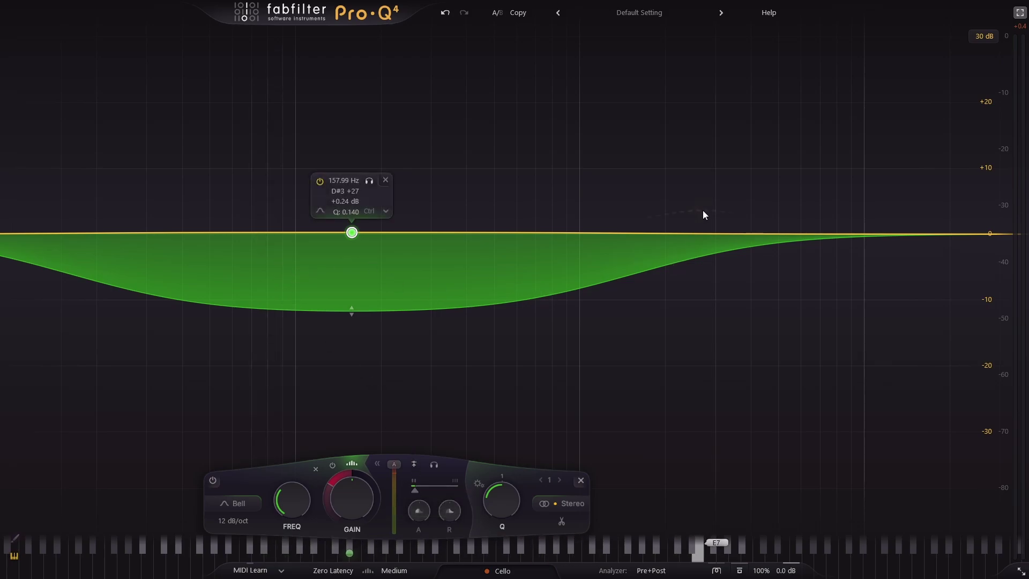
key("space")
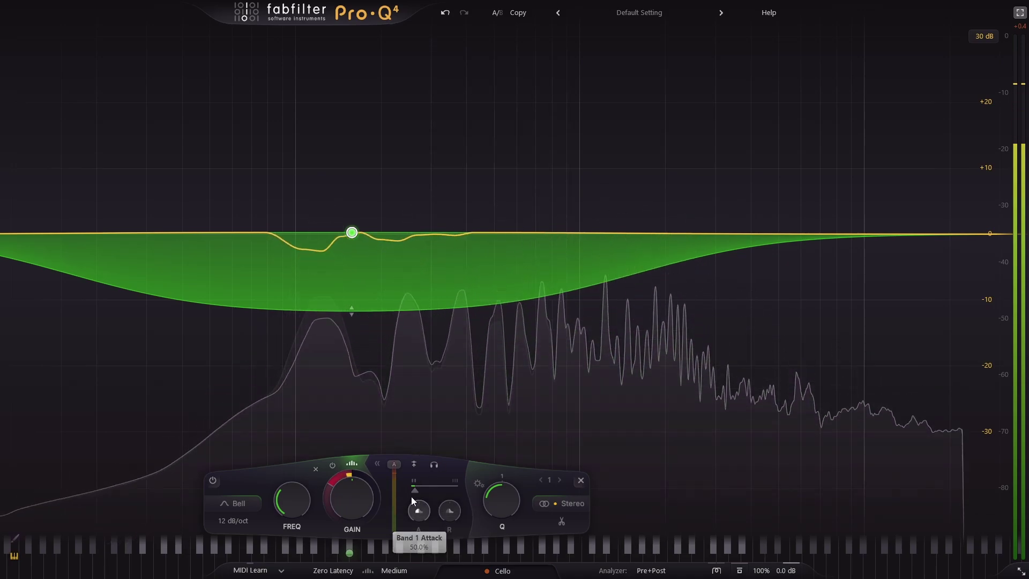
Raise the spectral density close to its maximum during playback, and audition it again at slightly below 45%
left_click_drag(413, 492, 454, 495)
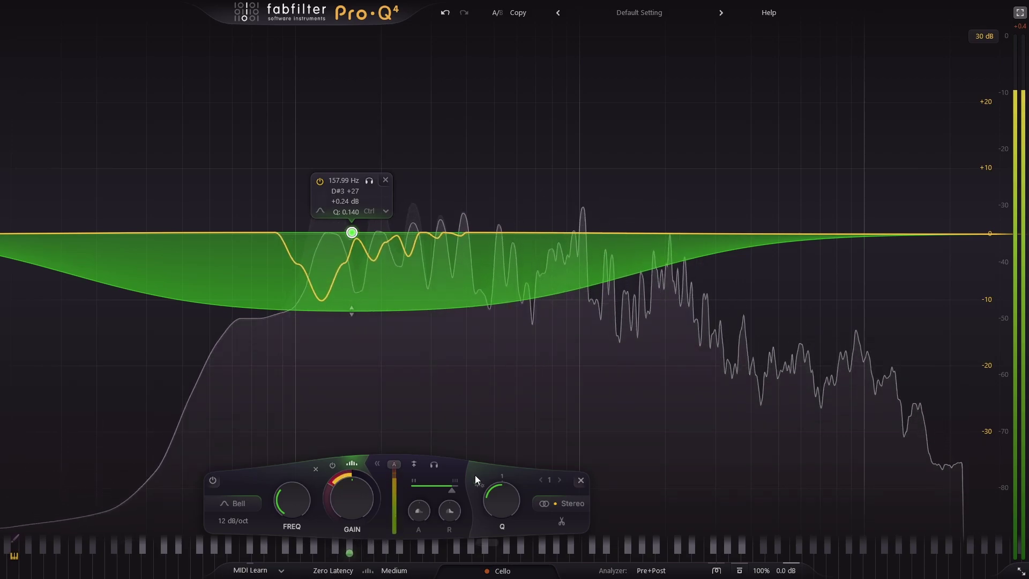
mouse_move(453, 496)
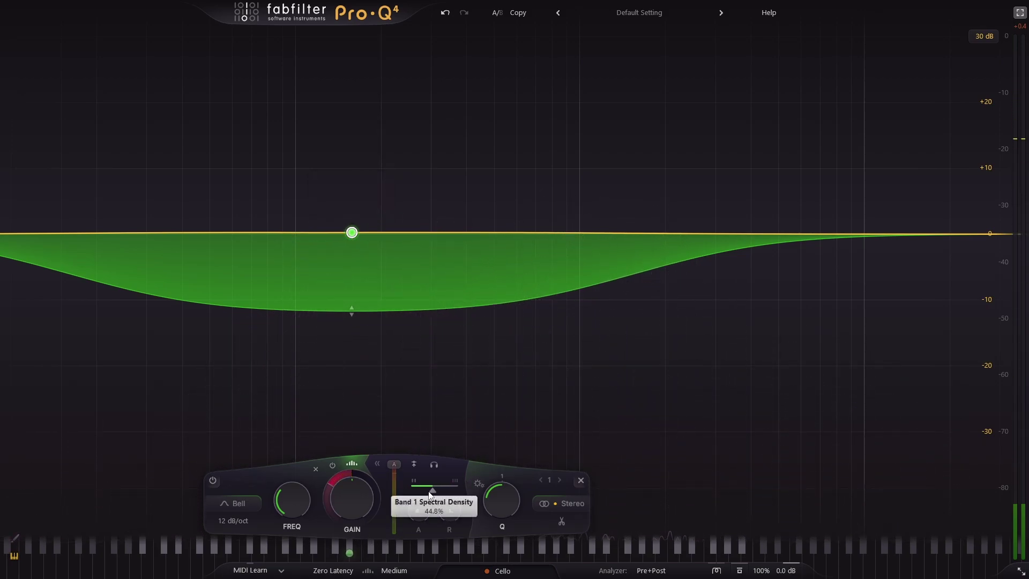
left_click_drag(452, 493, 428, 498)
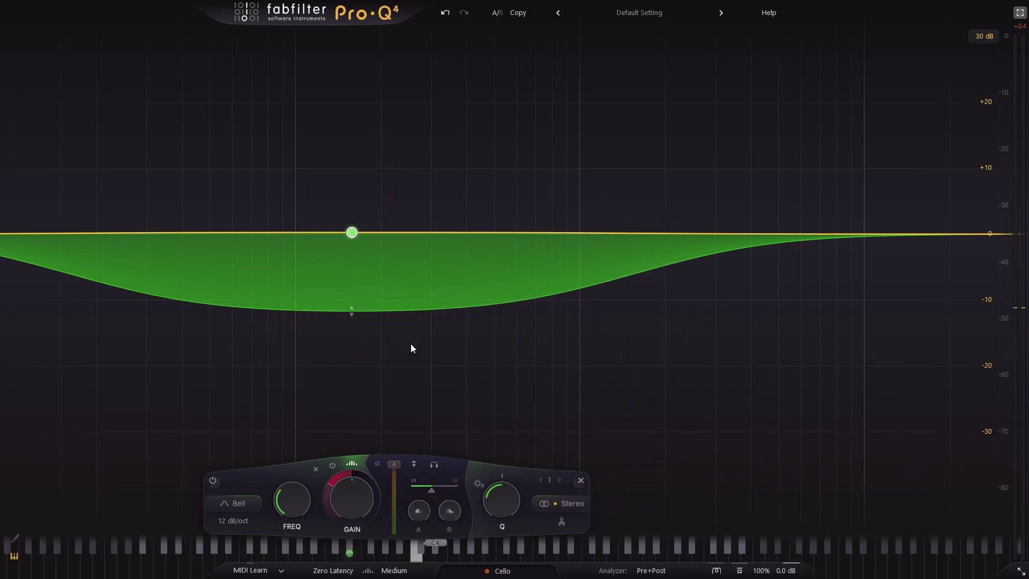
key("space")
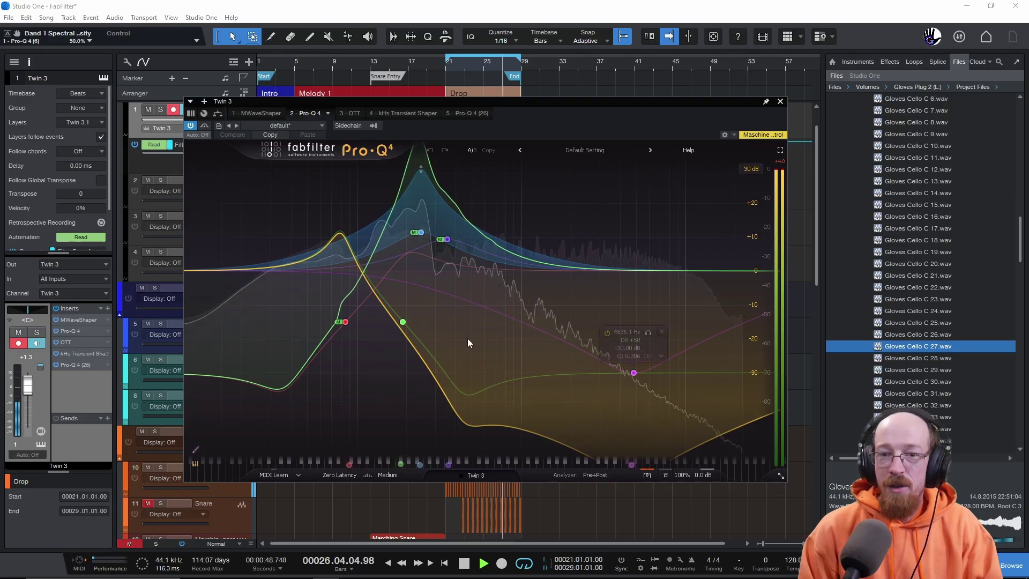
Sweep the blue dynamic bell band in the Twin 3 instance down to about 185.72 Hz and back up during playback
mouse_move(395, 260)
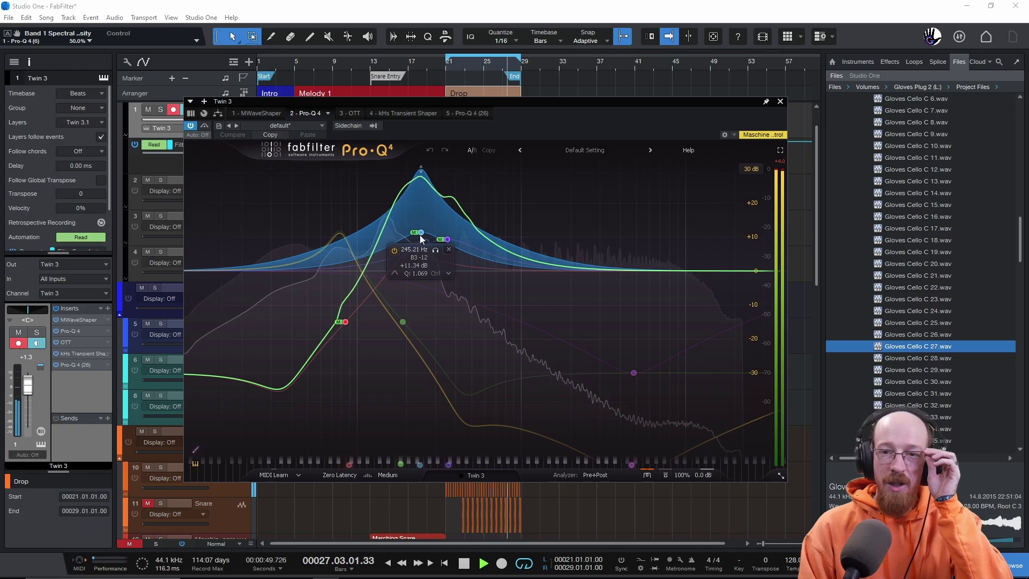
mouse_move(416, 236)
left_mouse_down()
mouse_move(584, 230)
mouse_move(404, 231)
left_mouse_up()
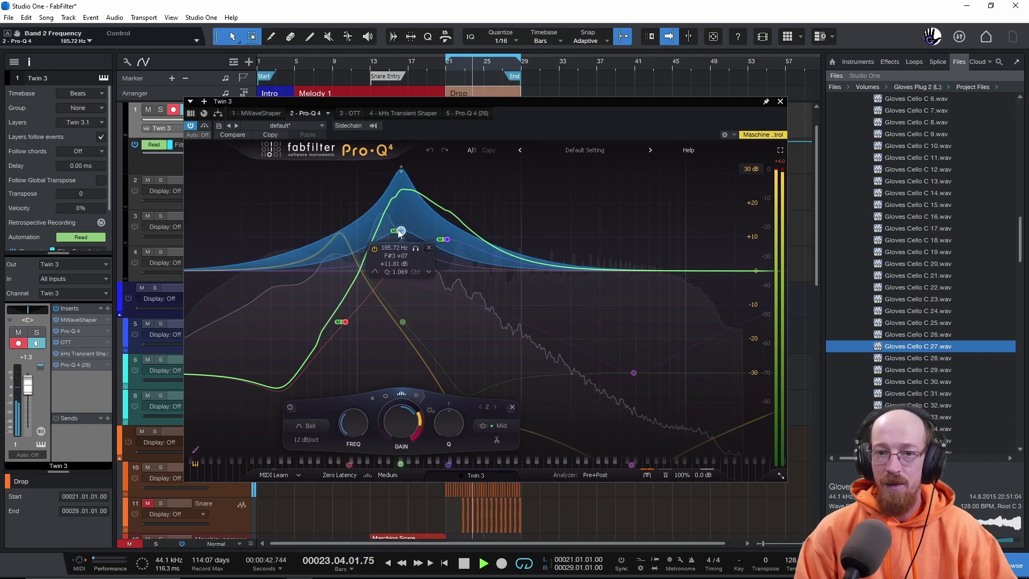
left_click_drag(405, 231, 425, 232)
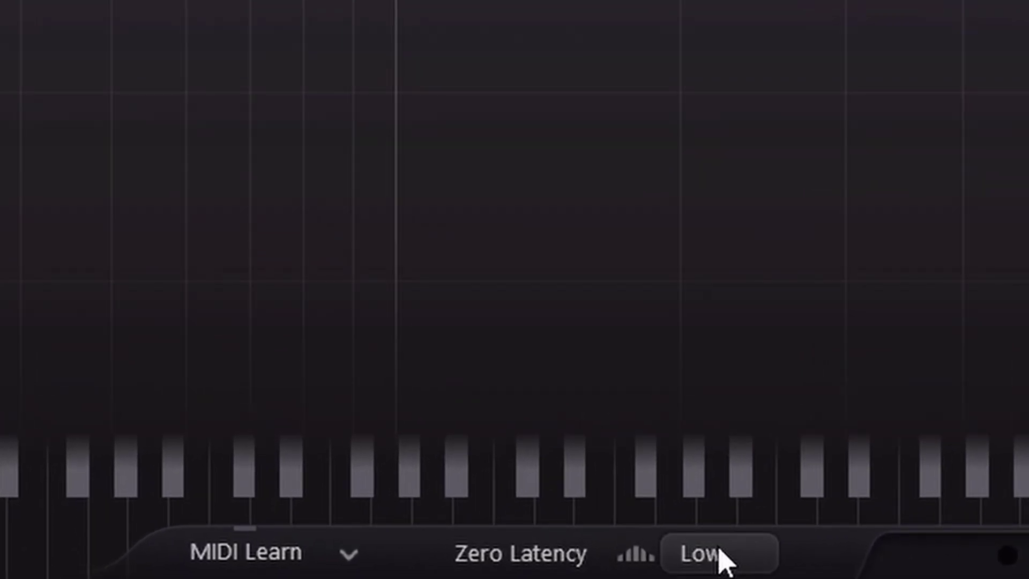
Try the Medium and High spectral resolution settings in Zero Latency mode
left_click(389, 571)
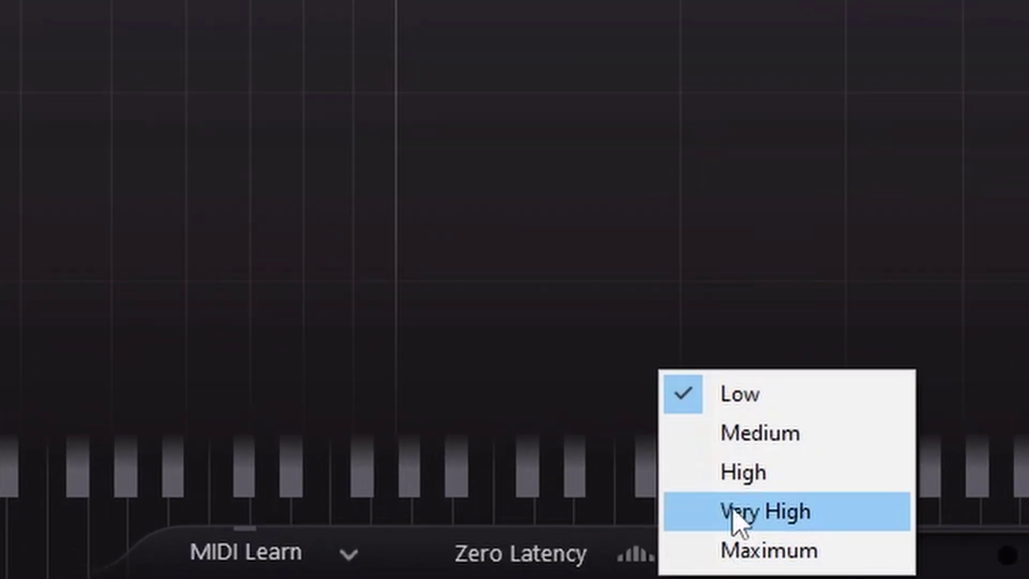
left_click(756, 453)
left_click(730, 562)
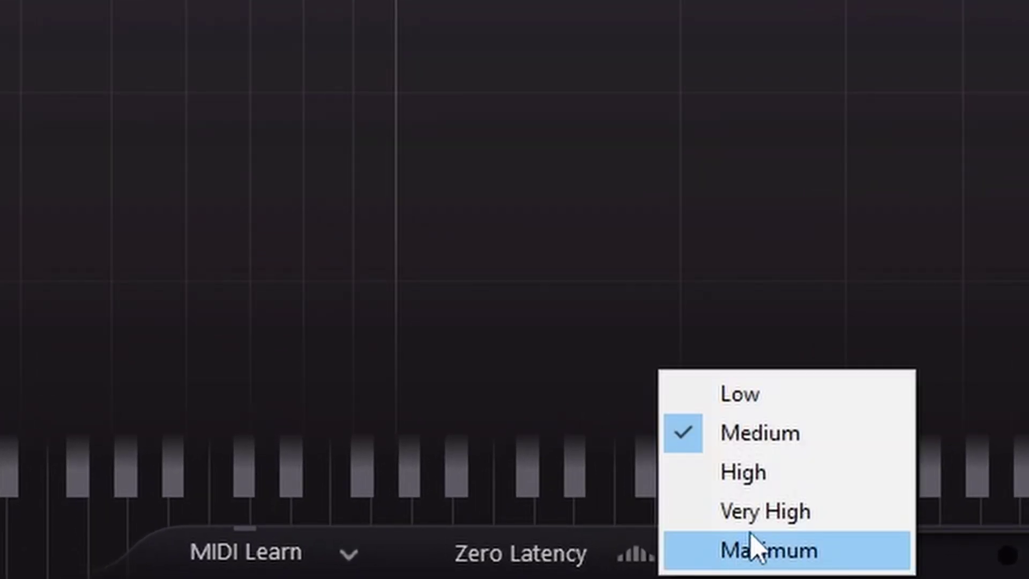
left_click(779, 471)
Switch the processing mode to Linear Phase and set its resolution to Maximum
left_click(532, 564)
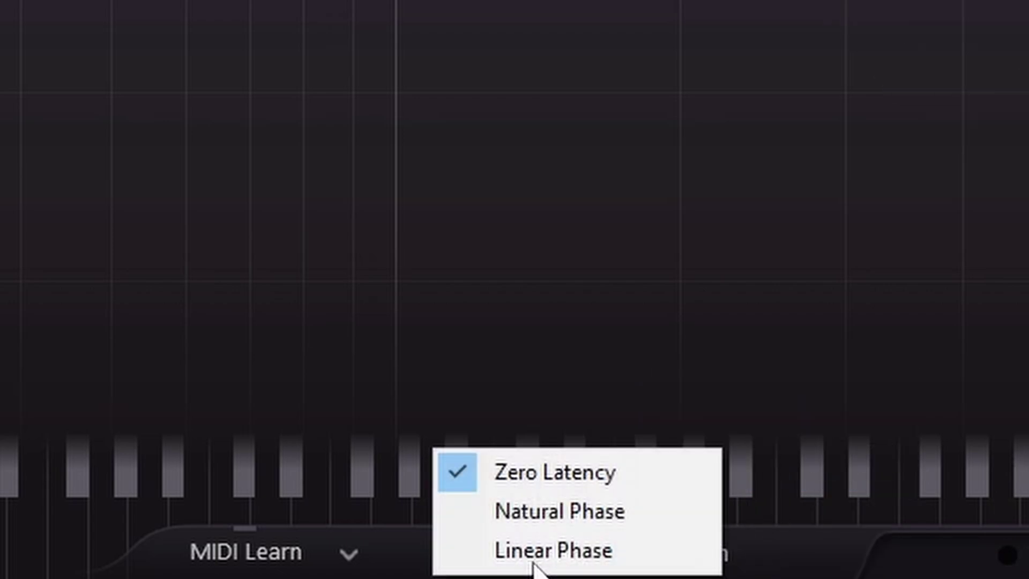
left_click(553, 551)
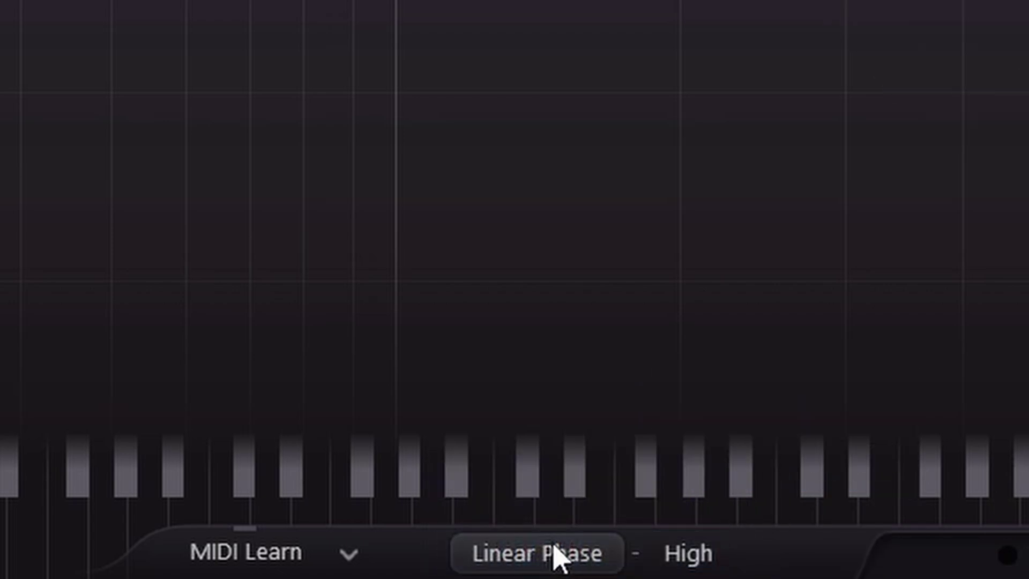
left_click(695, 556)
left_click(738, 552)
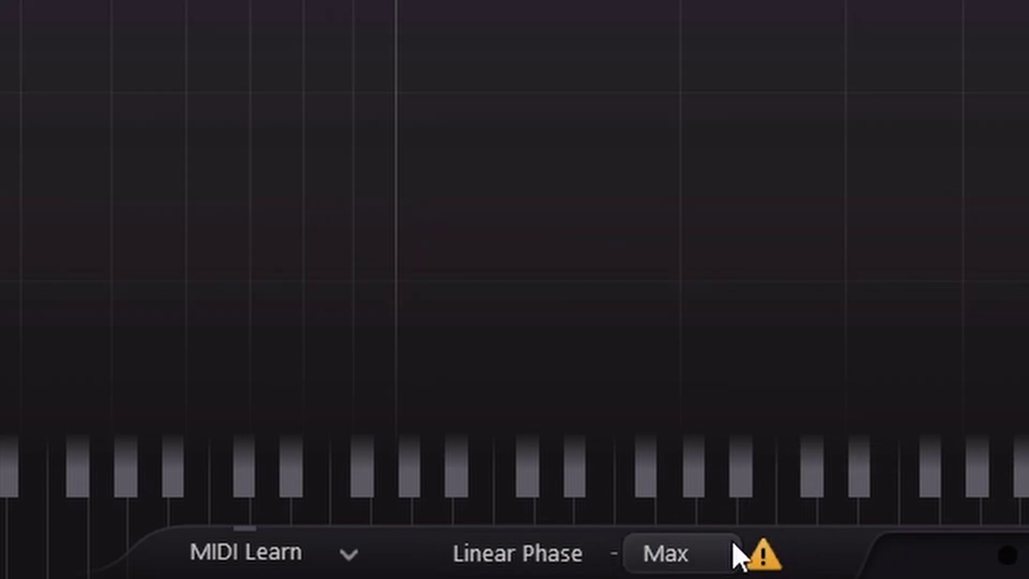
Compare lower Linear Phase resolutions with Maximum during playback, finishing on Medium
left_click(705, 559)
left_click(757, 462)
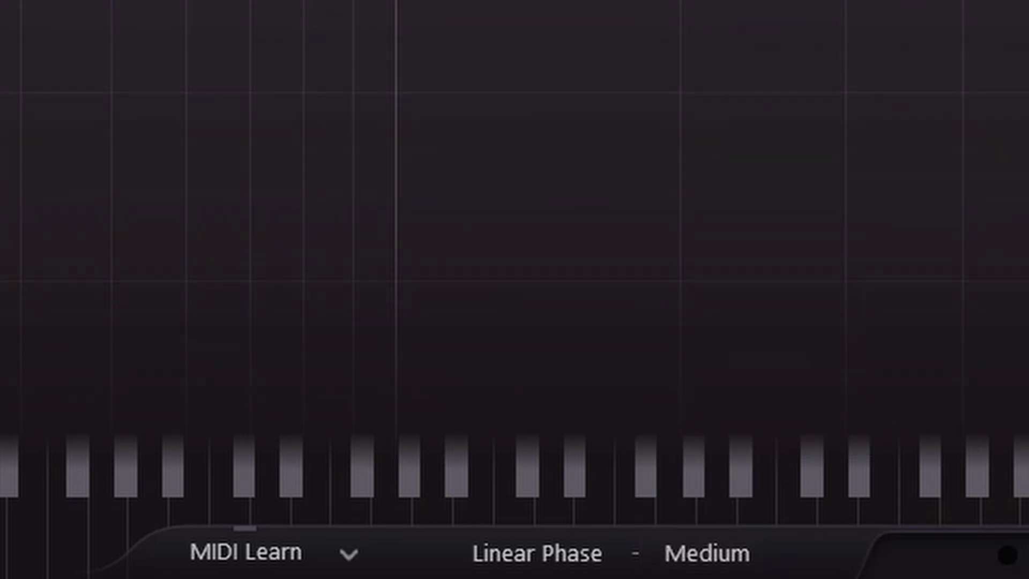
scroll(696, 536, "up", 1)
left_click(696, 553)
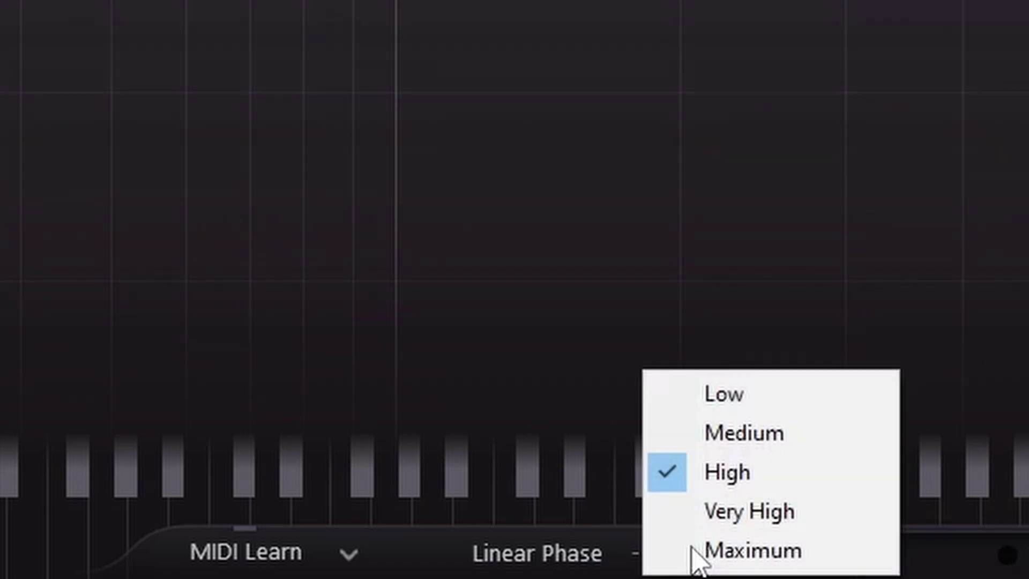
left_click(737, 563)
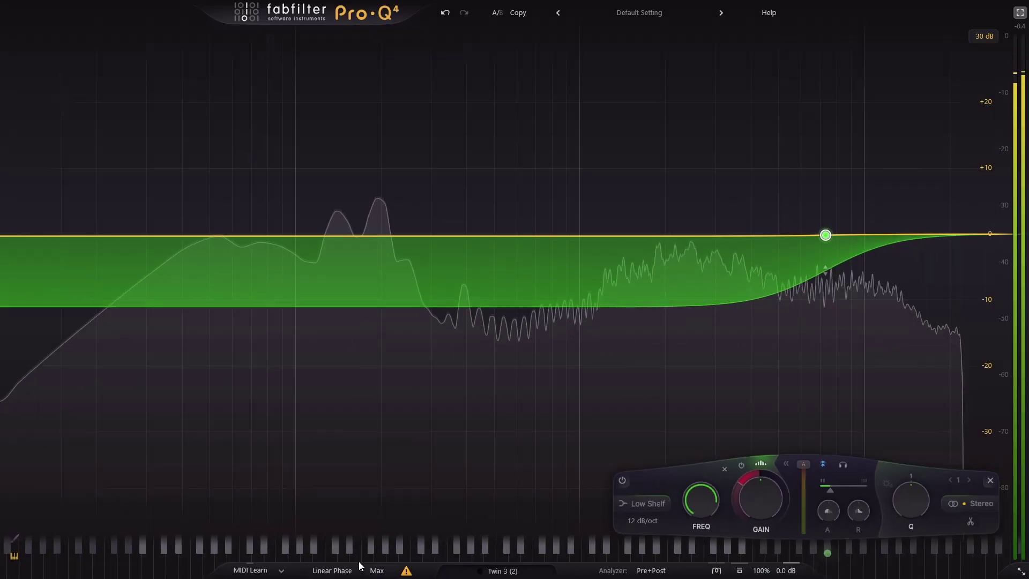
left_click(389, 572)
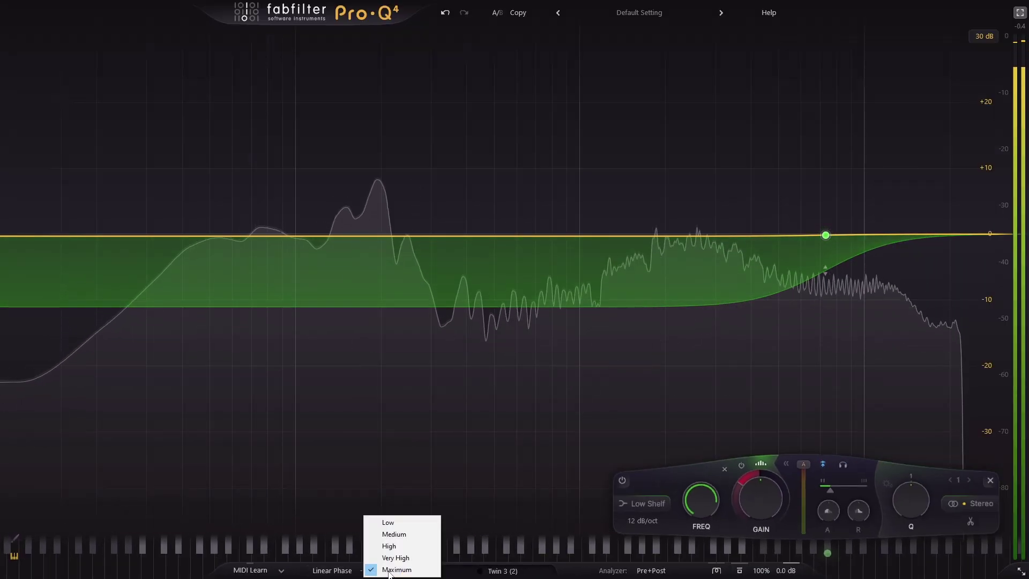
left_click(403, 538)
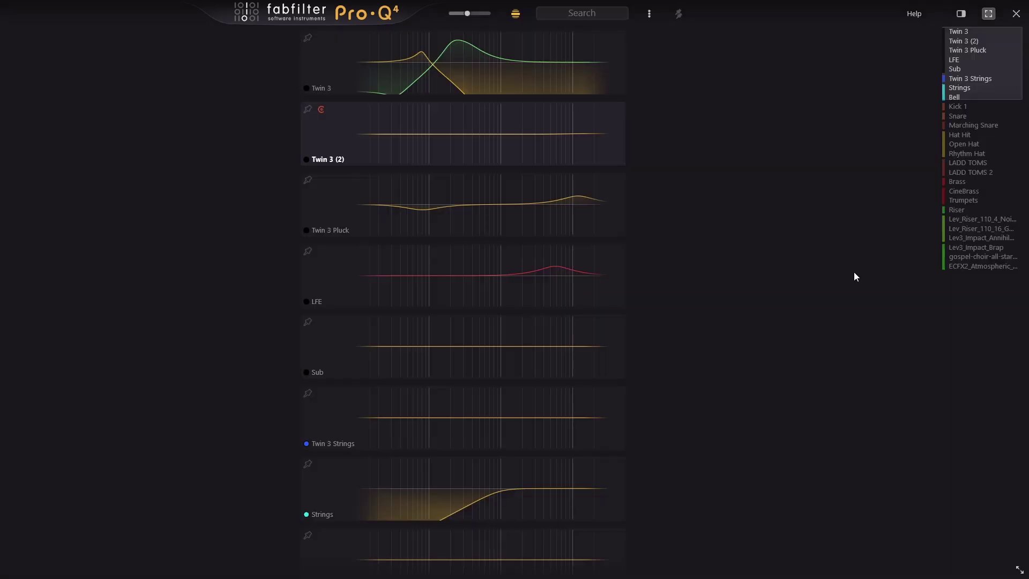
Copy the LFE instance's 5826.9 Hz band and paste it into the Sub instance over a newly added band
mouse_move(603, 259)
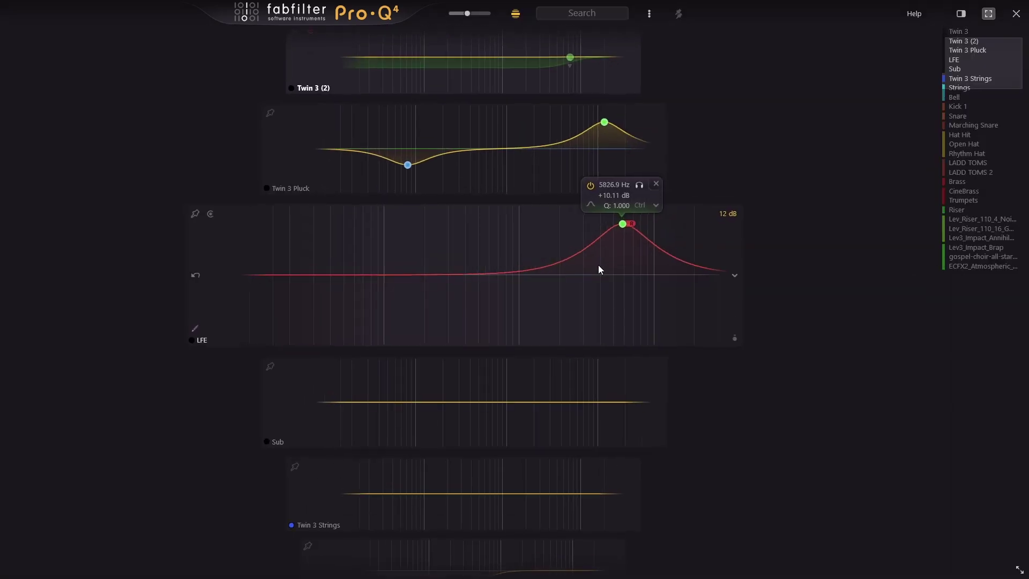
right_click(628, 223)
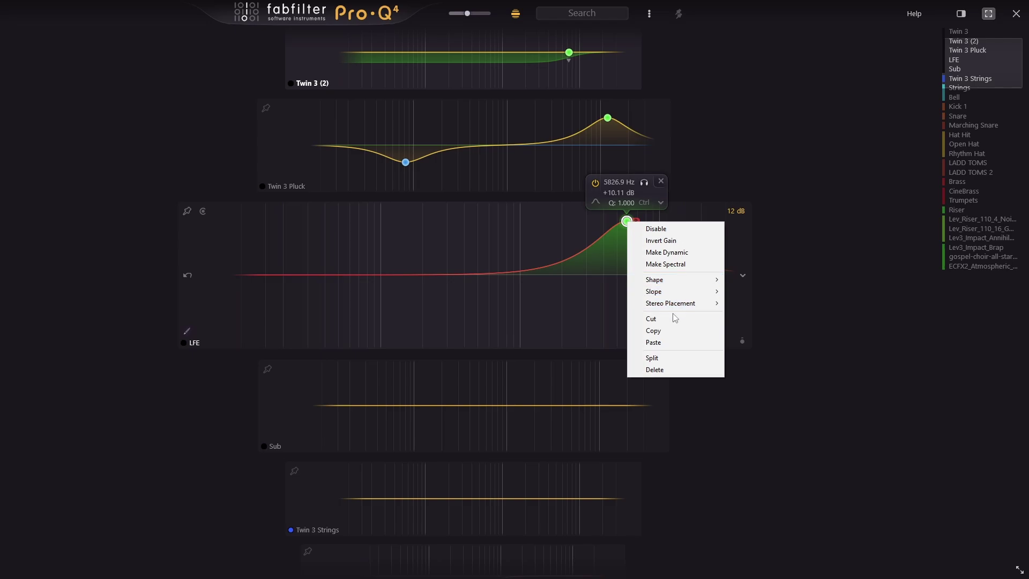
left_click(668, 331)
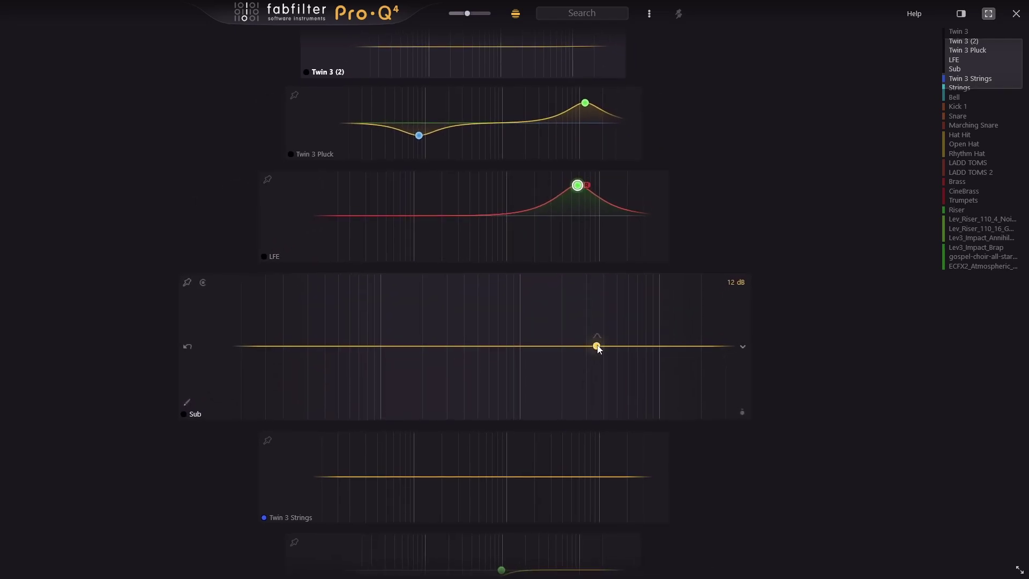
right_click(595, 331)
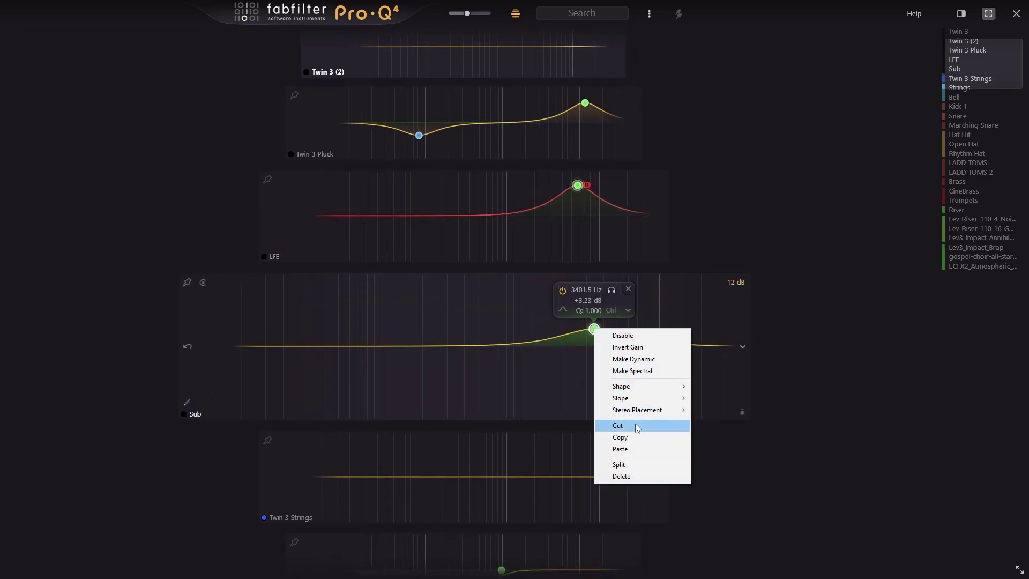
left_click(636, 453)
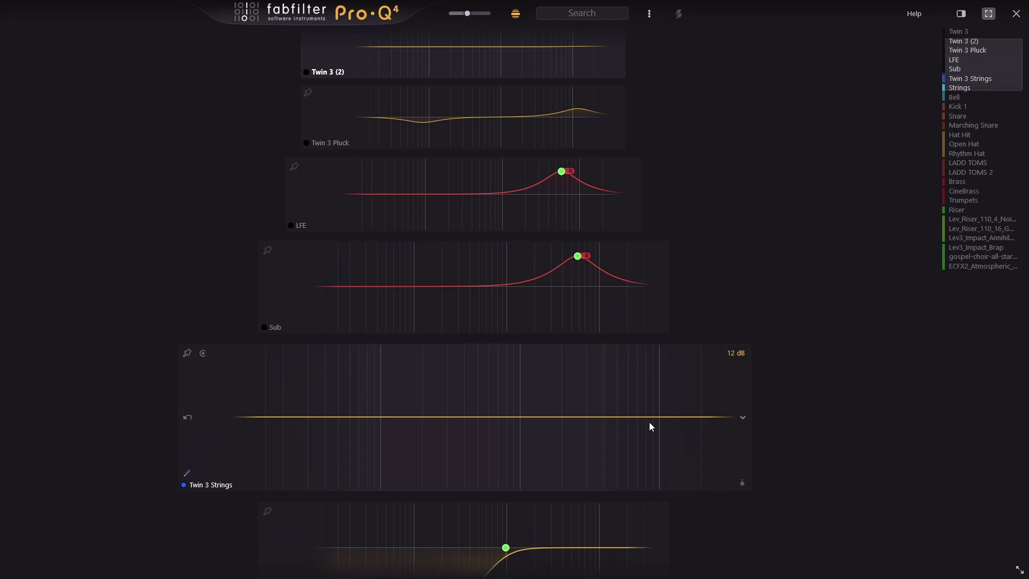
scroll(463, 300, "up", 1)
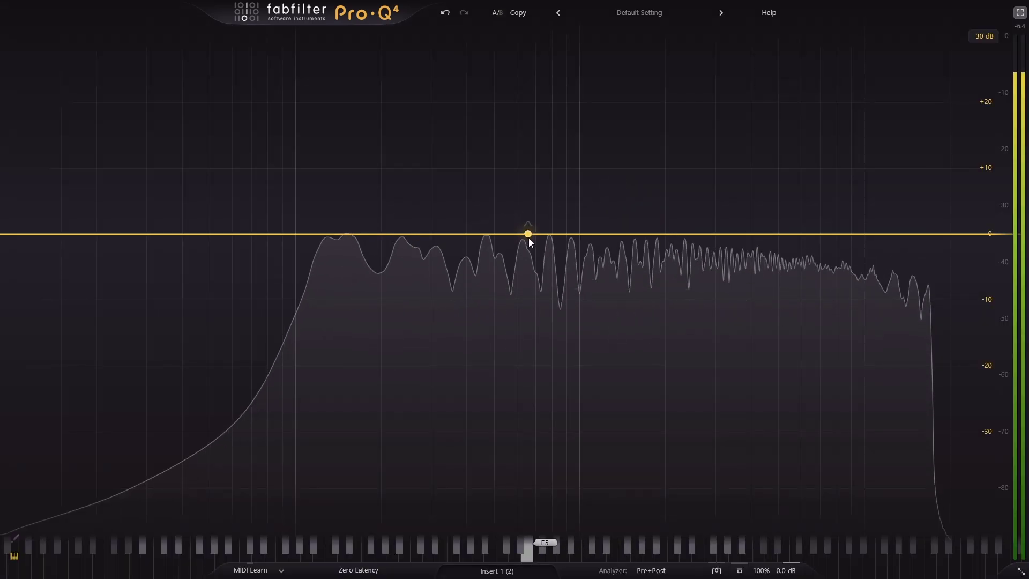
Add a band at 673.10 Hz on the Insert 1 (2) instance and change its shape to All Pass
left_click(530, 235)
left_click(499, 213)
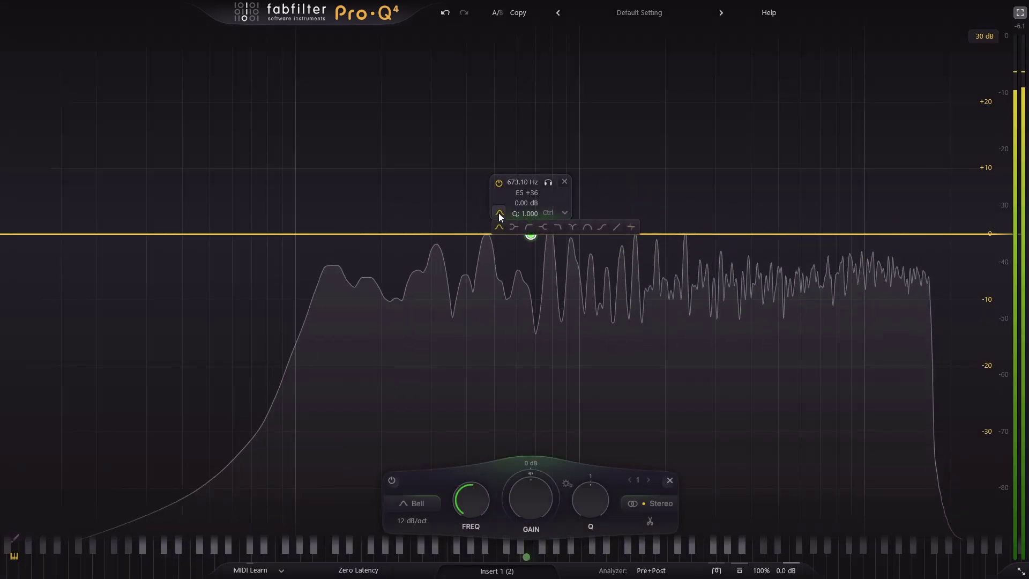
left_click(631, 226)
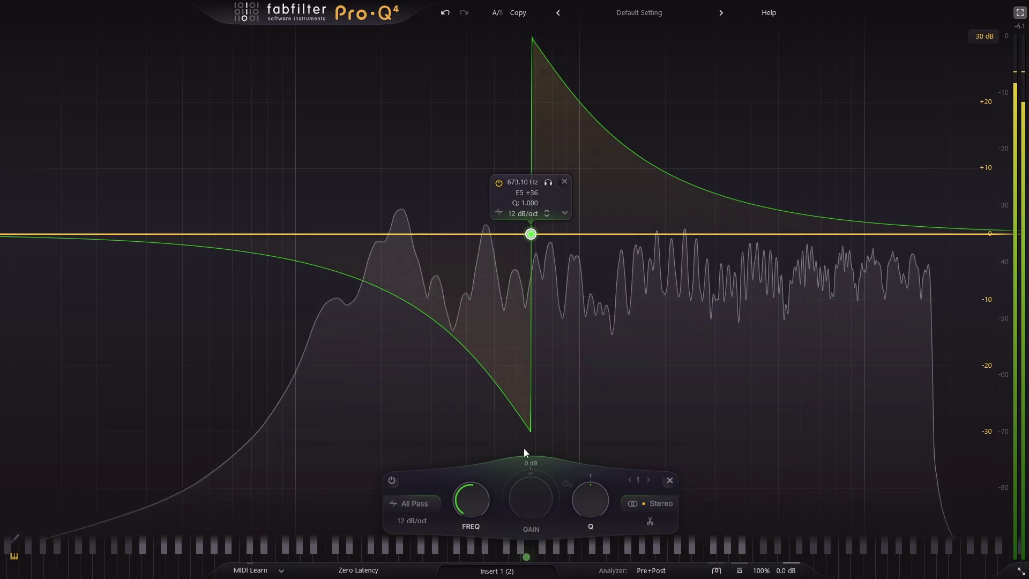
Sweep the All Pass band's frequency down and up the spectrum during playback
left_click_drag(525, 560, 497, 568)
left_click_drag(624, 223, 461, 271)
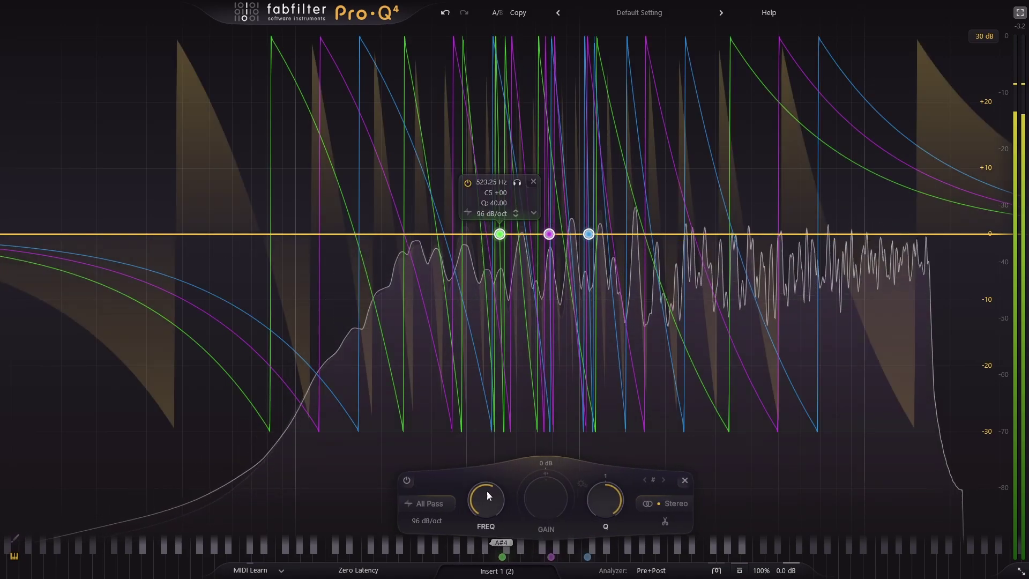
left_click_drag(502, 560, 708, 560)
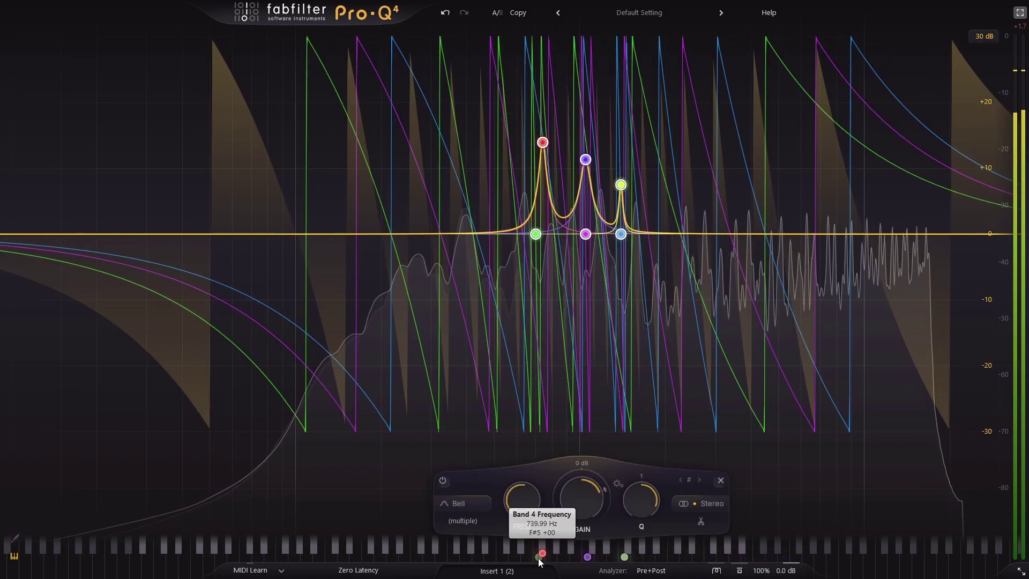
left_click_drag(539, 560, 423, 557)
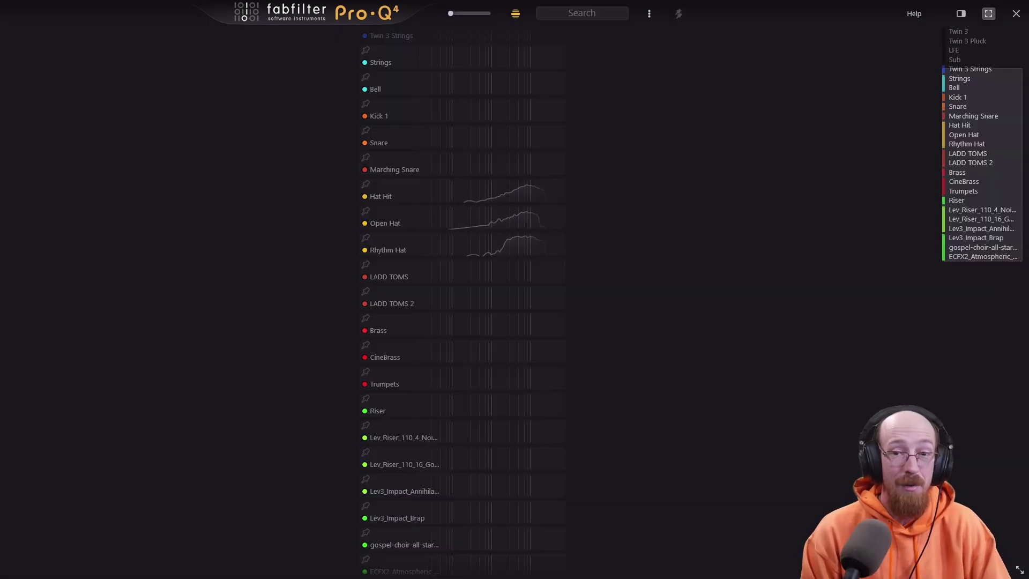